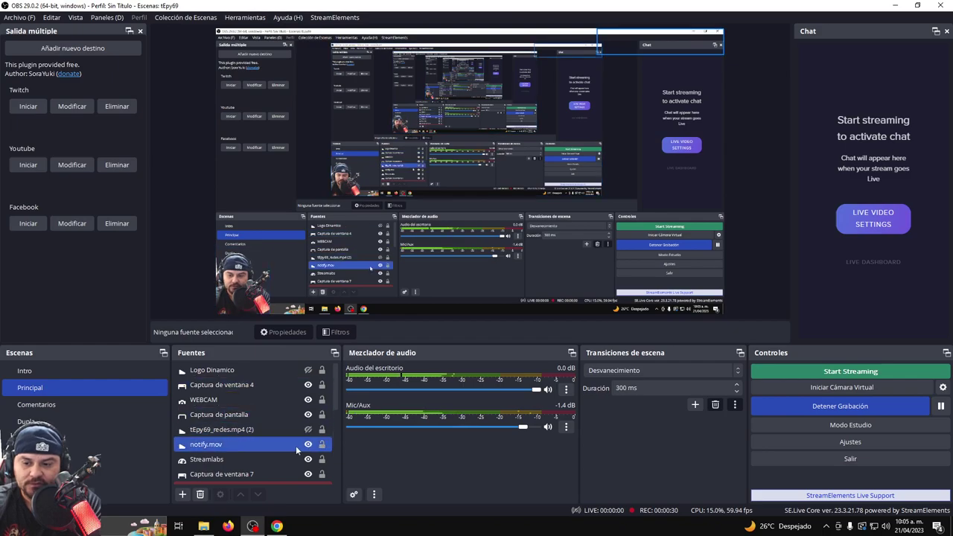
Search Google for 'obs studio' and download the Windows installer from obsproject.com.
left_click(277, 526)
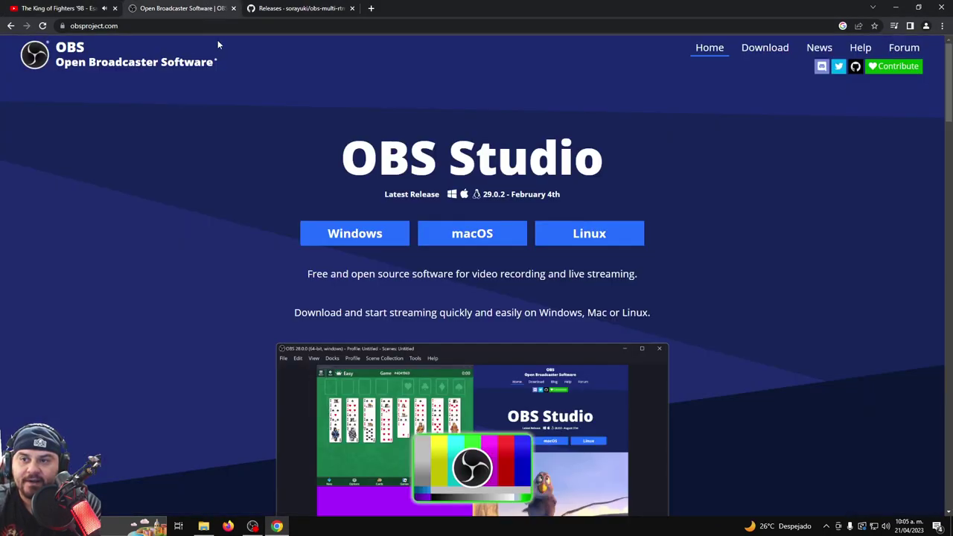
left_click(208, 8)
left_click(219, 25)
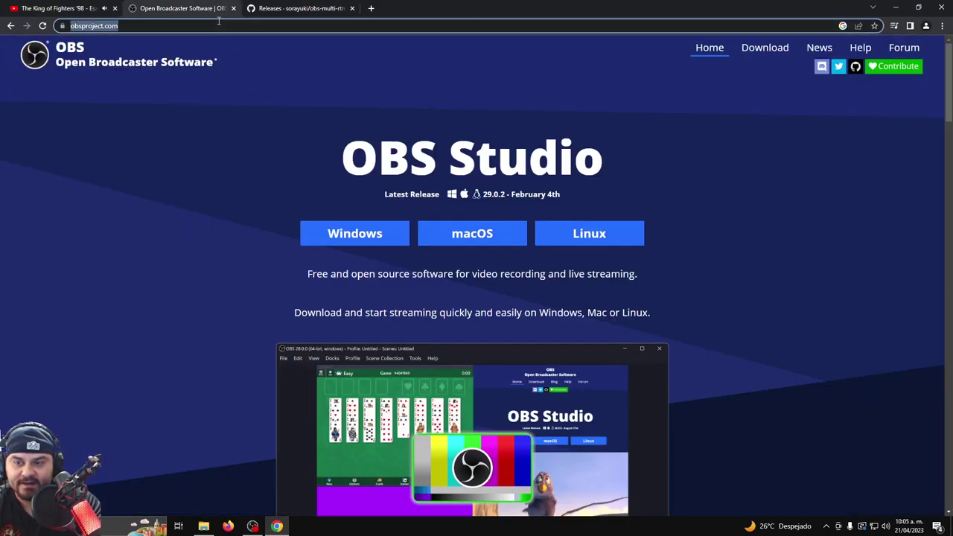
type("goog")
key("Return")
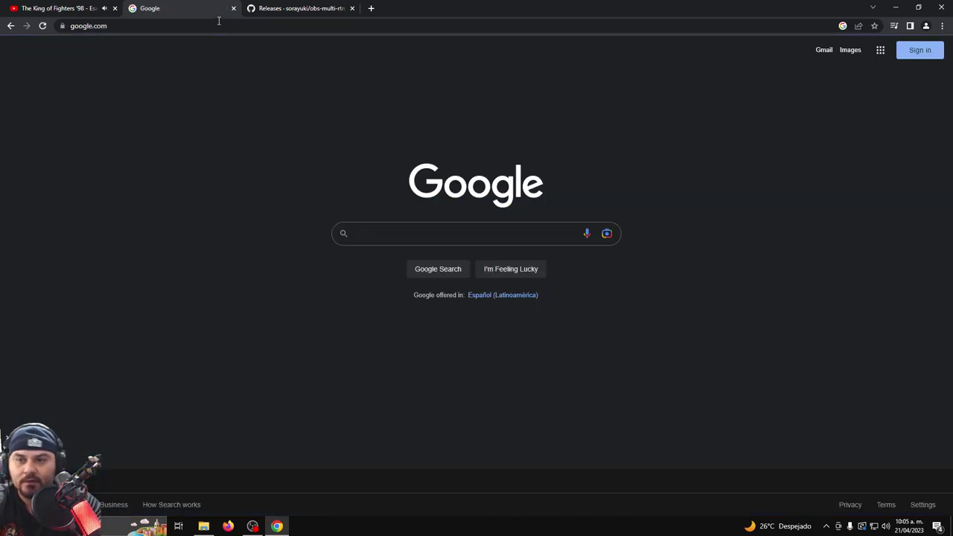
type("obs ")
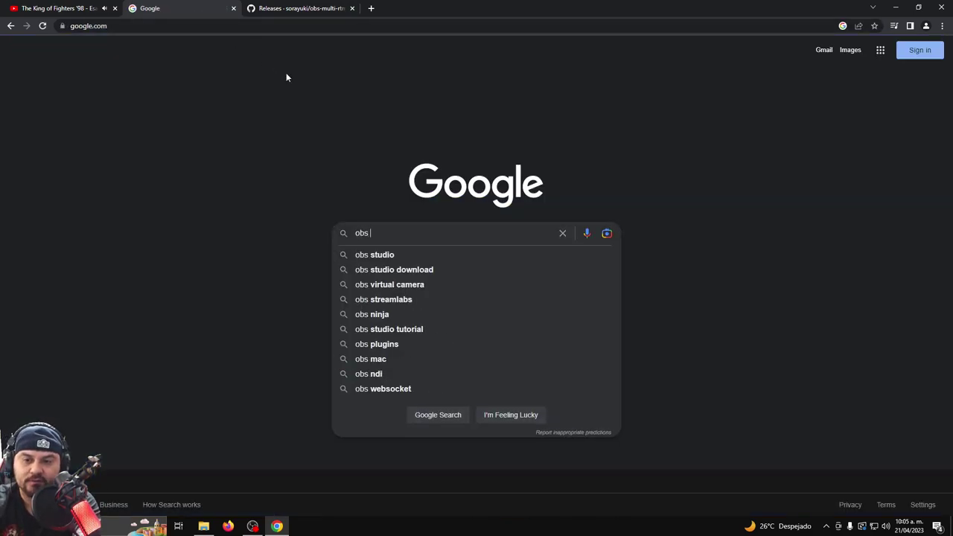
type("studio")
key("Return")
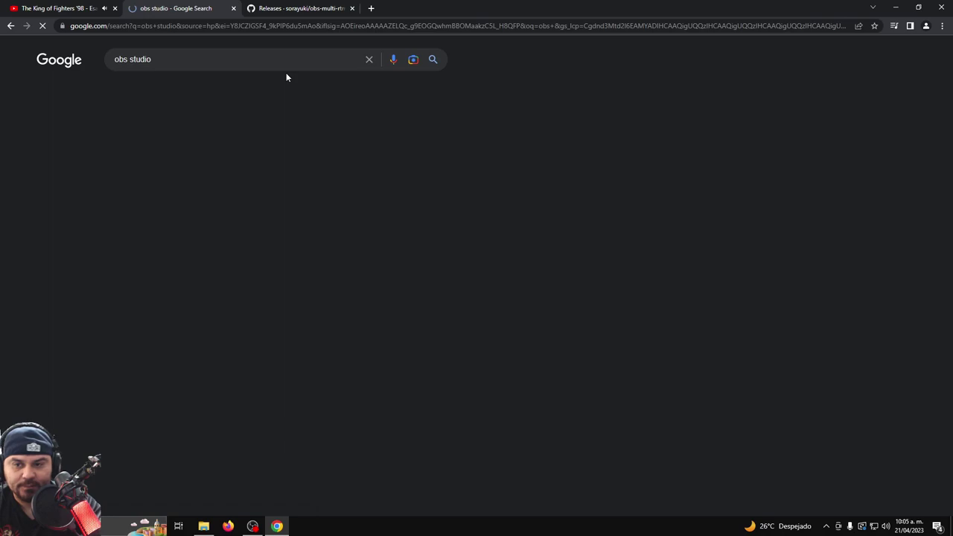
left_click(134, 154)
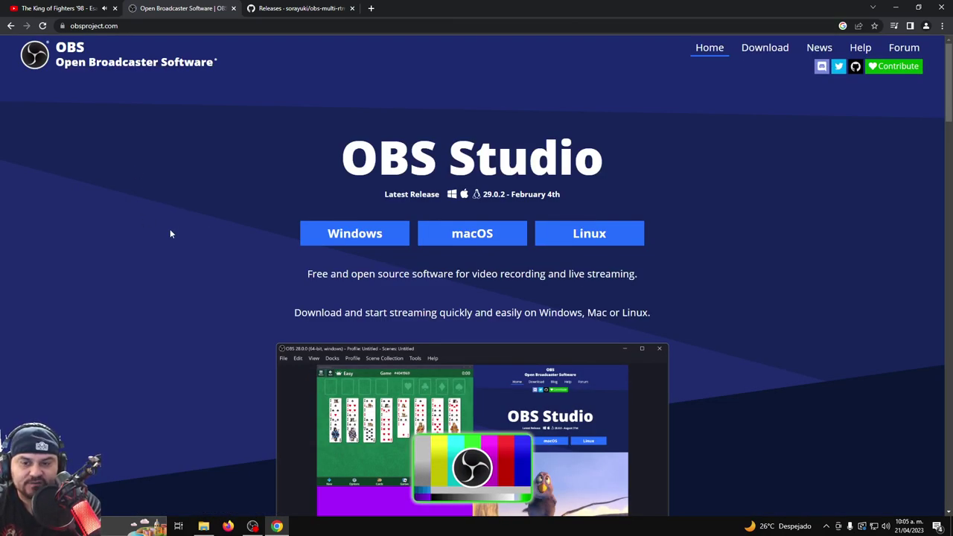
left_click(349, 236)
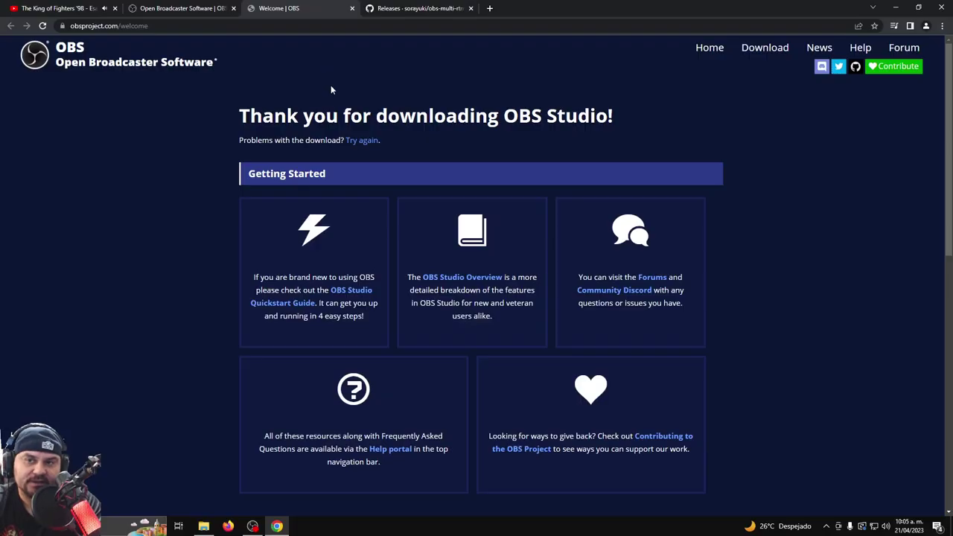
Close OBS Studio's Salida múltiple dock, then bring up the obs-multi-rtmp releases page.
left_click(252, 527)
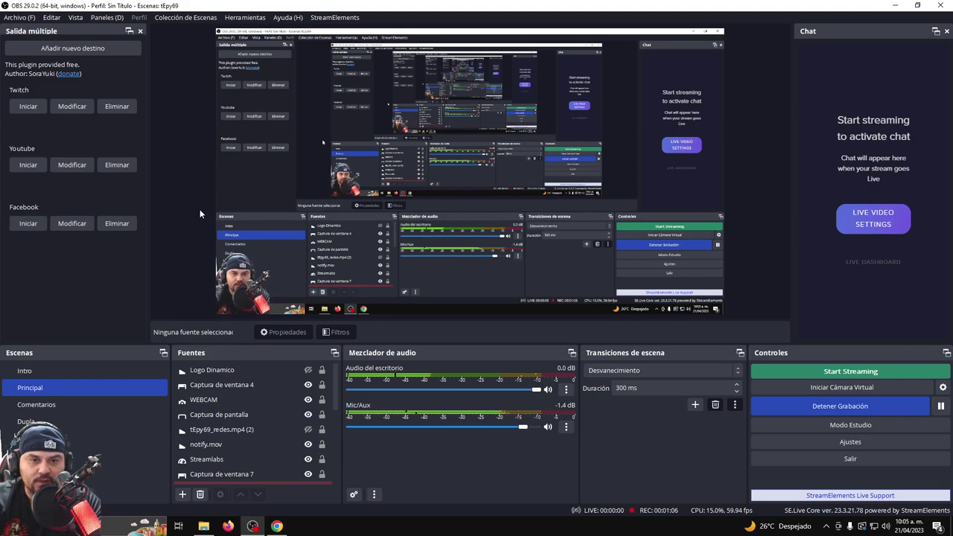
left_click(140, 31)
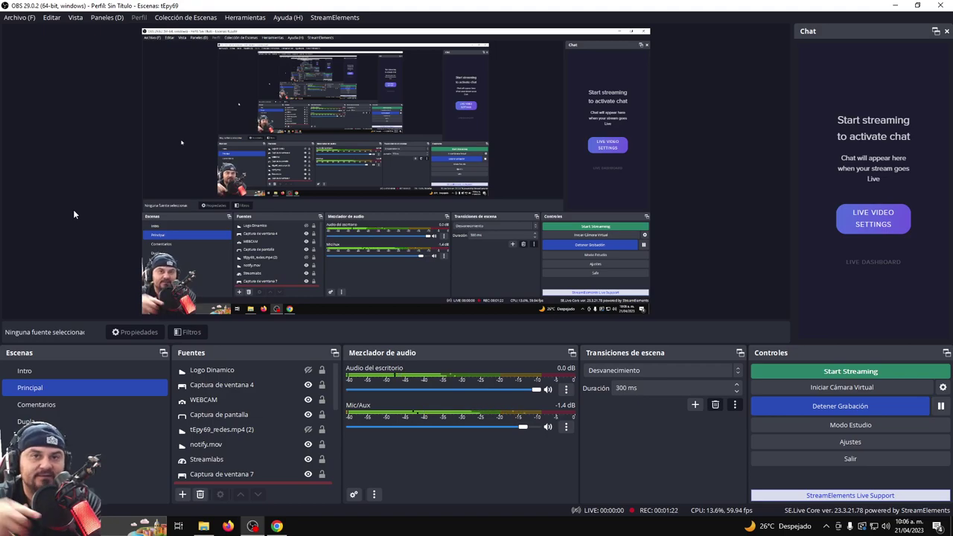
left_click(277, 527)
left_click(385, 6)
Scroll to the release Assets and download obs-multi-rtmp-0.3.0.1-windows-x64.zip.
scroll(240, 192, "up", 9)
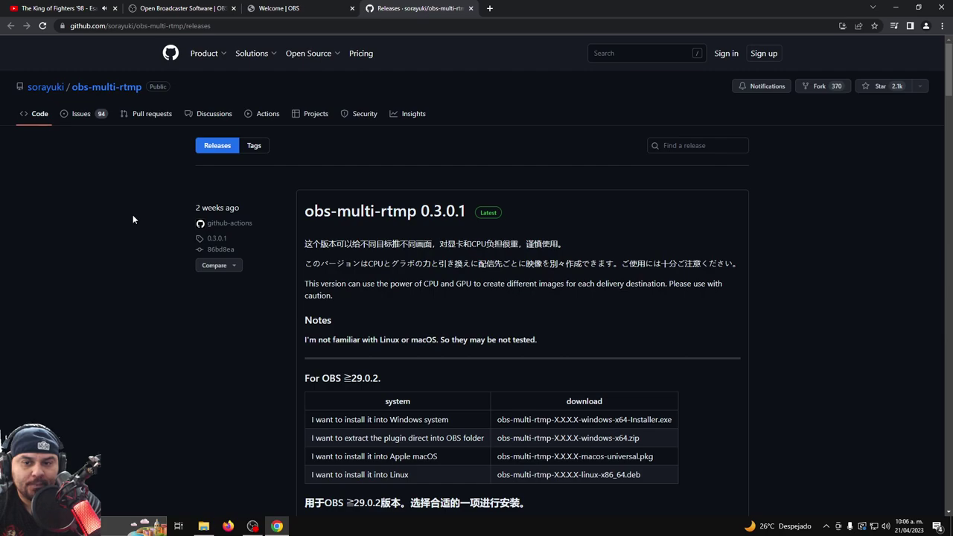
scroll(140, 221, "down", 5)
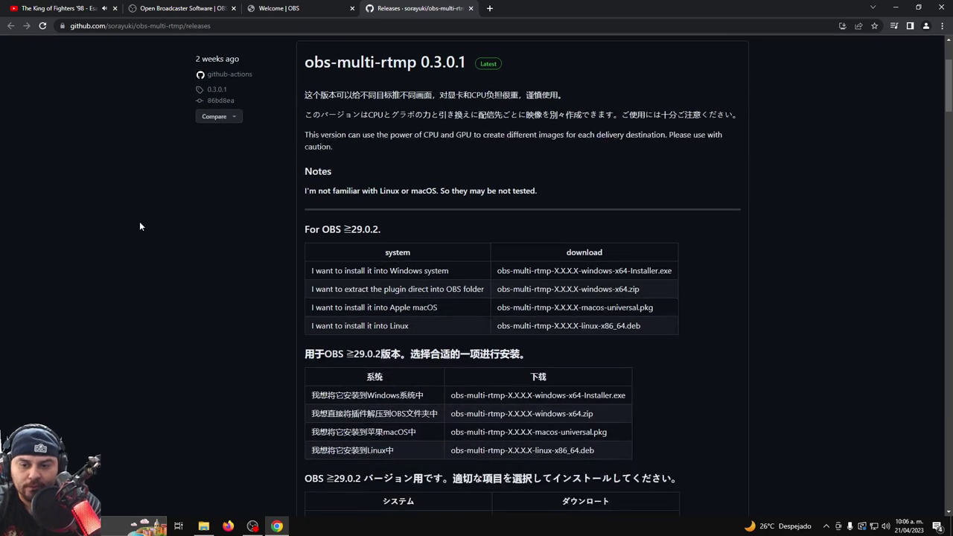
scroll(140, 222, "down", 2)
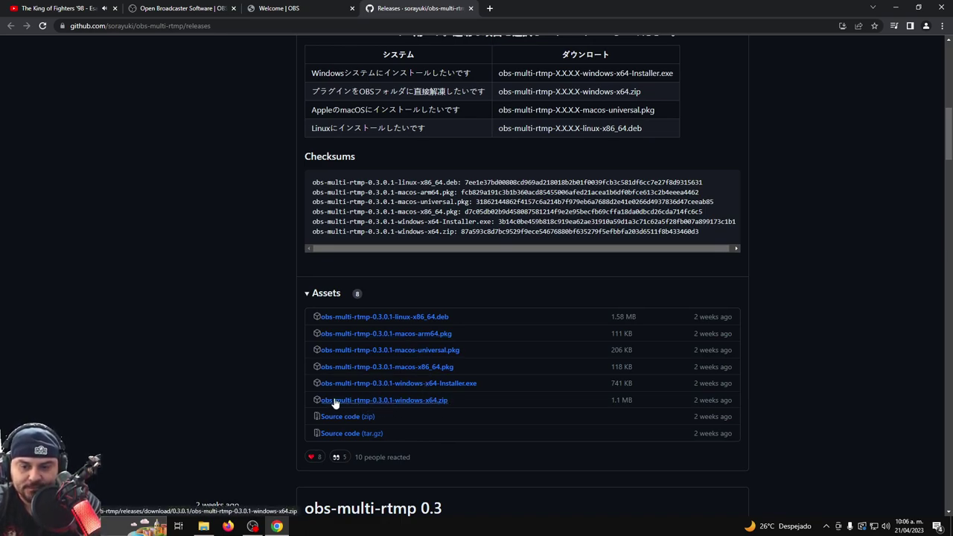
left_click(427, 402)
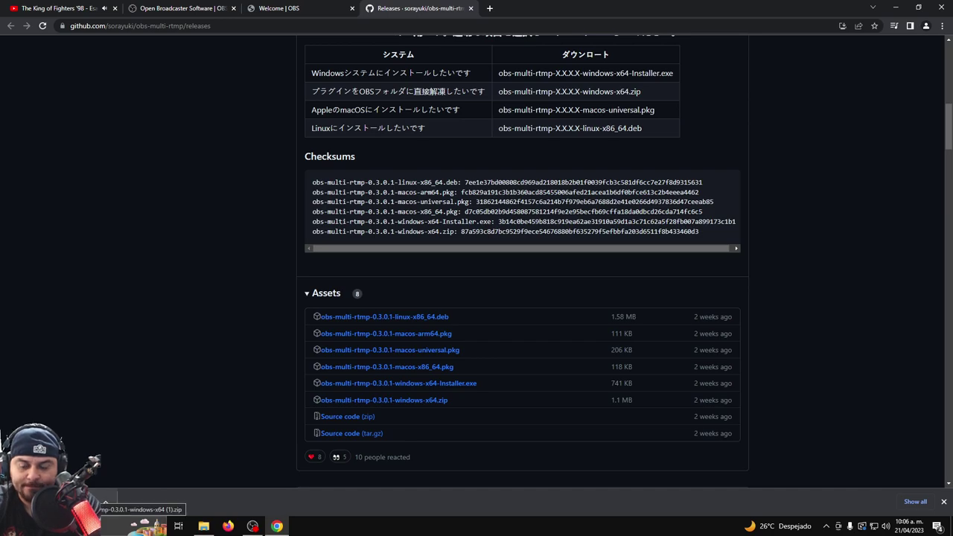
Browse to C:\Archivos de programa\obs-studio, then open the obs-multi-rtmp zip from Descargas in WinRAR.
left_click(203, 526)
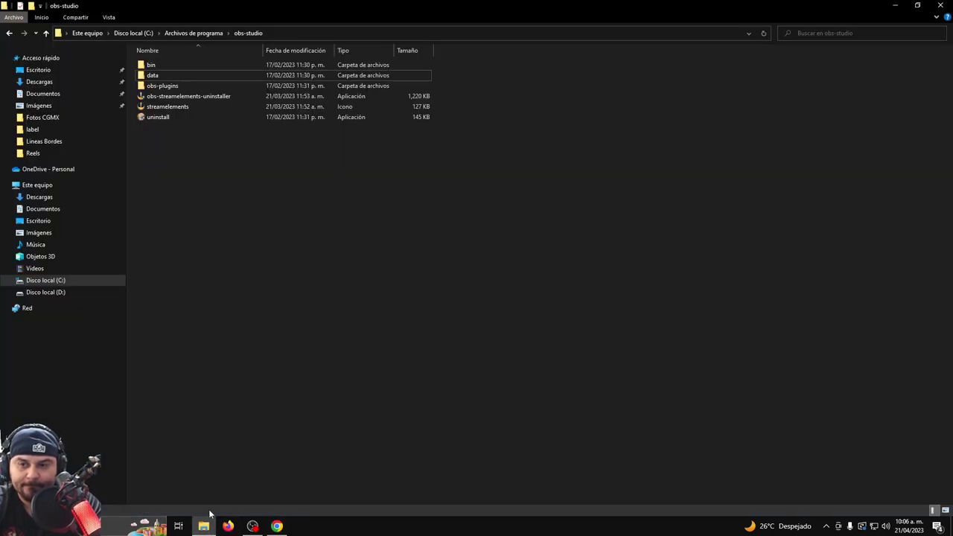
left_click(37, 185)
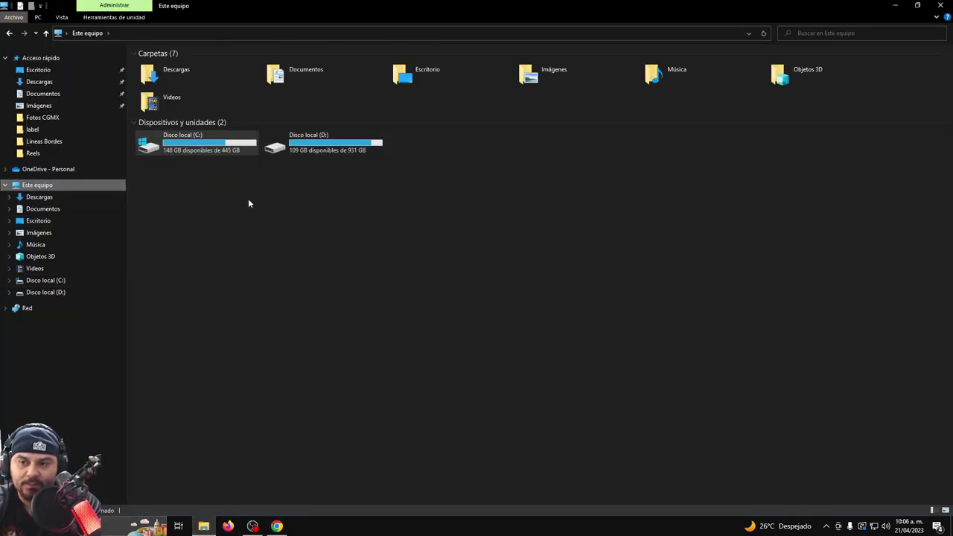
left_click(214, 153)
double_click(214, 153)
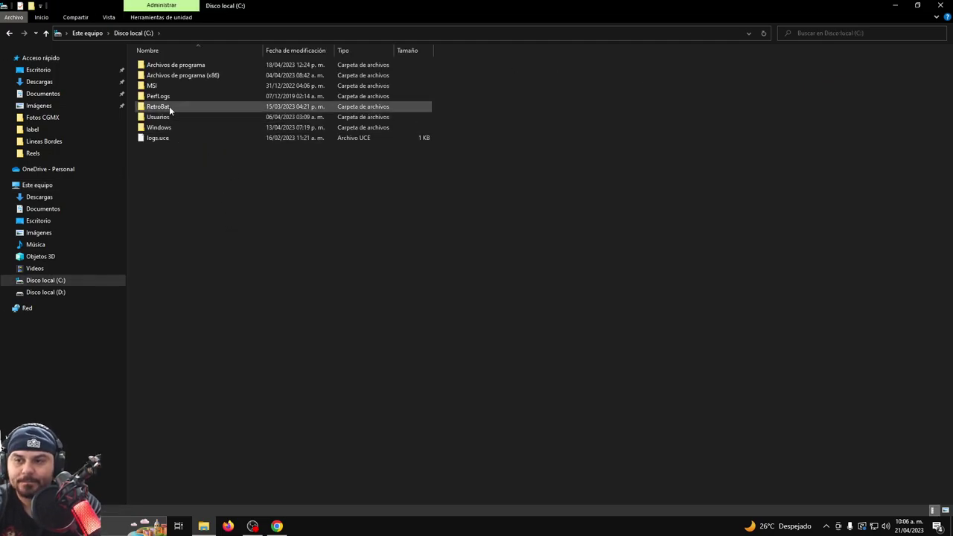
double_click(160, 65)
double_click(172, 172)
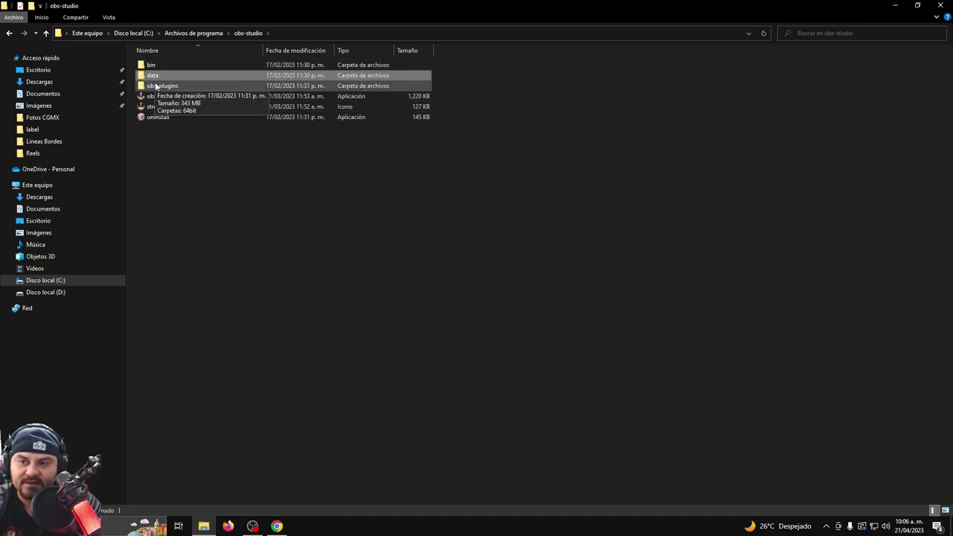
left_click(214, 193)
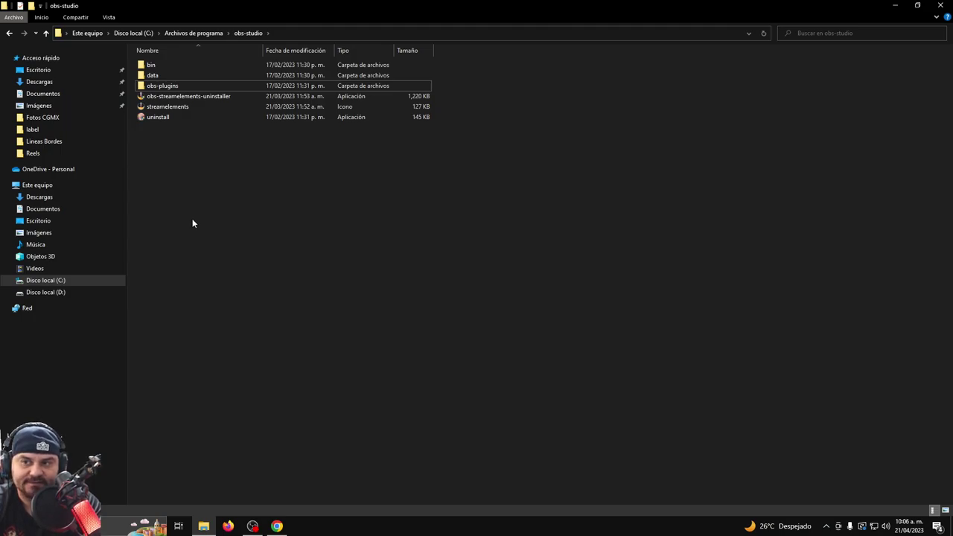
left_click(41, 82)
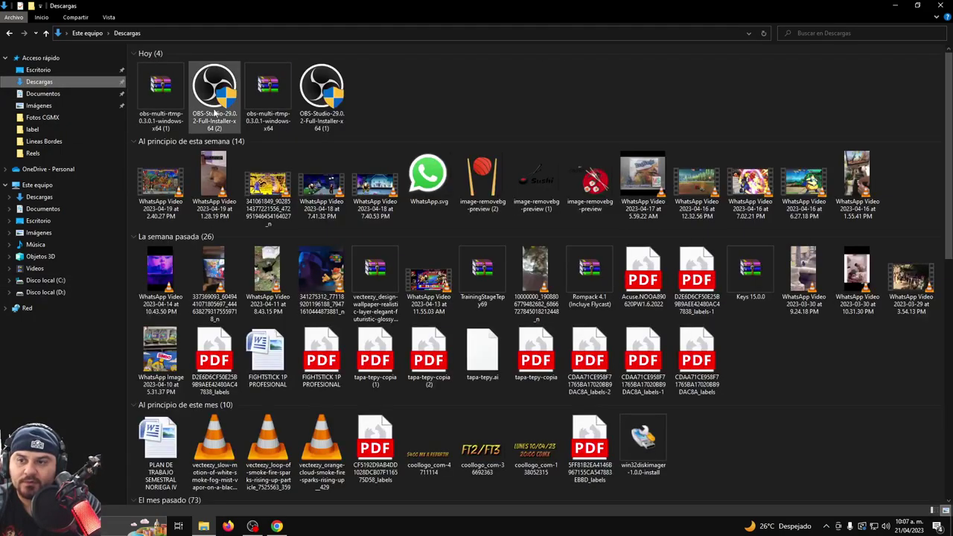
double_click(170, 93)
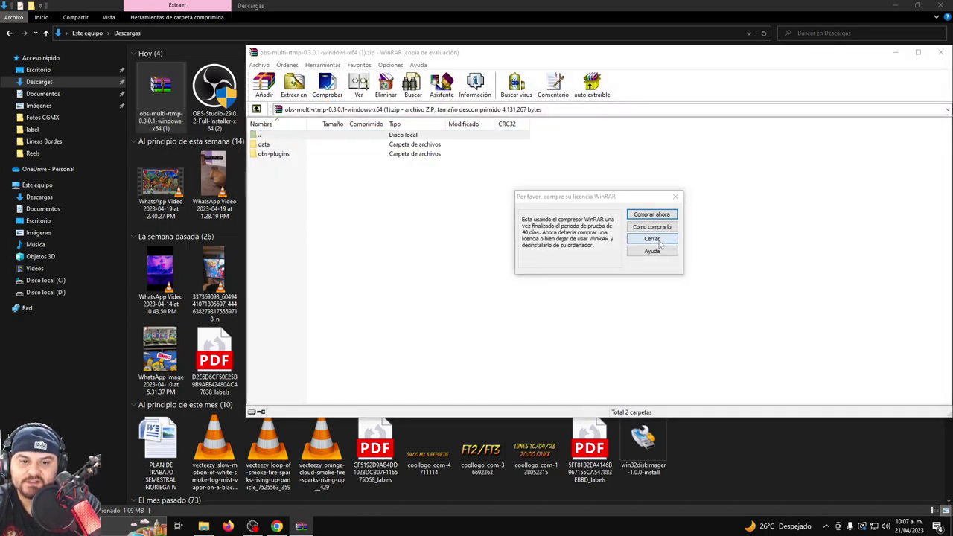
Drag the data and obs-plugins folders into the obs-studio folder, replacing the existing files.
key("Escape")
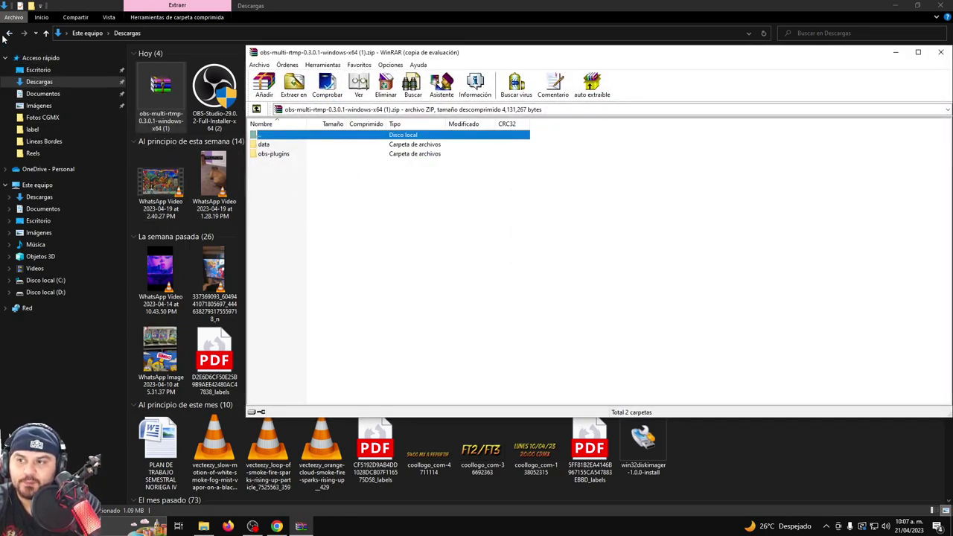
left_click(9, 33)
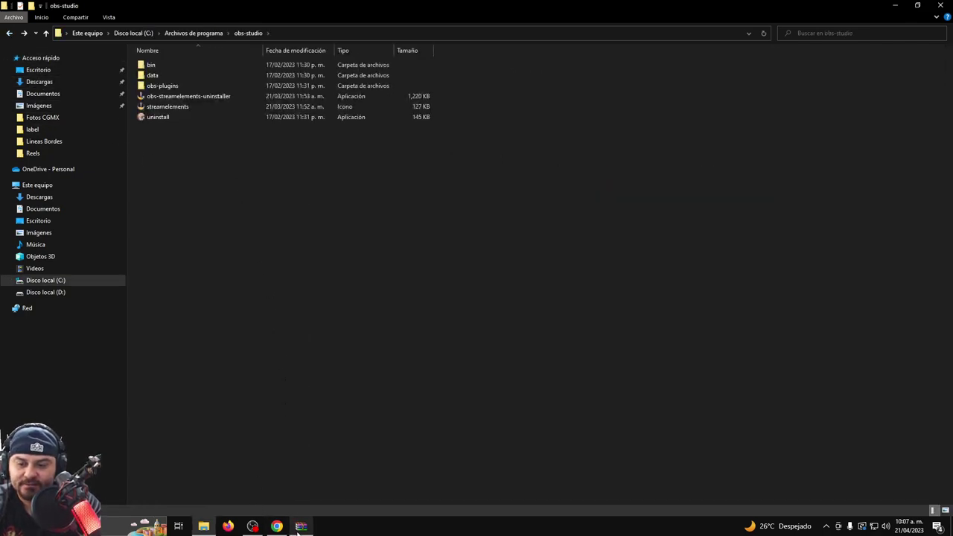
left_click(300, 526)
left_click_drag(268, 177, 257, 142)
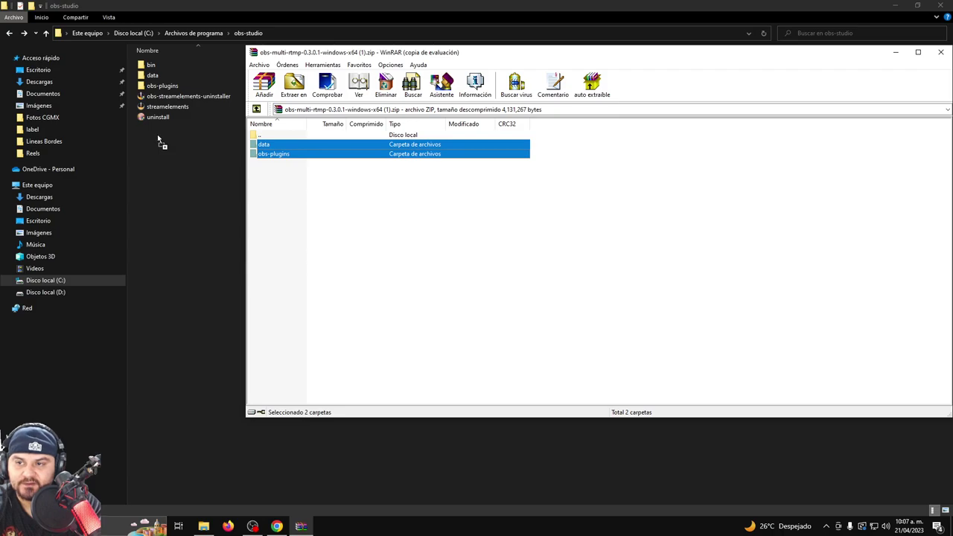
left_click_drag(157, 134, 157, 134)
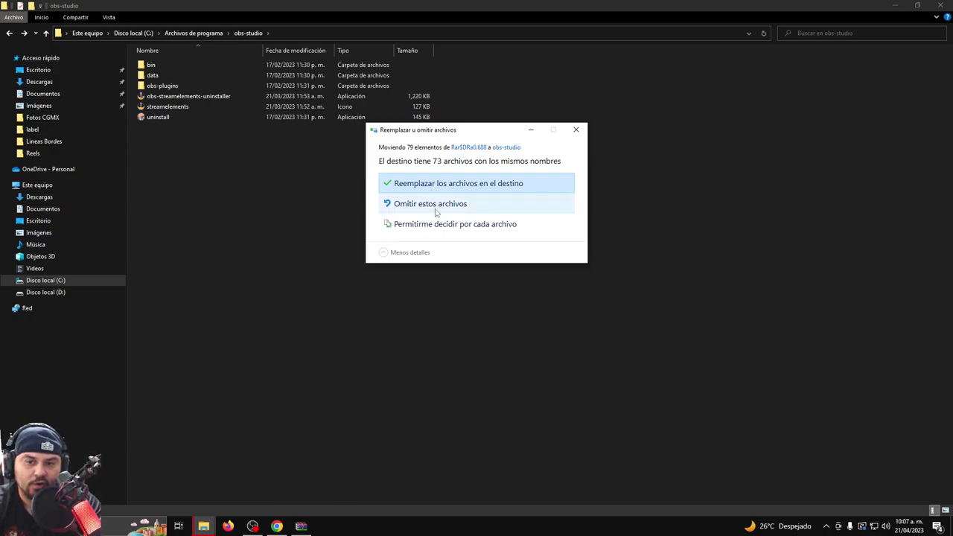
left_click(436, 211)
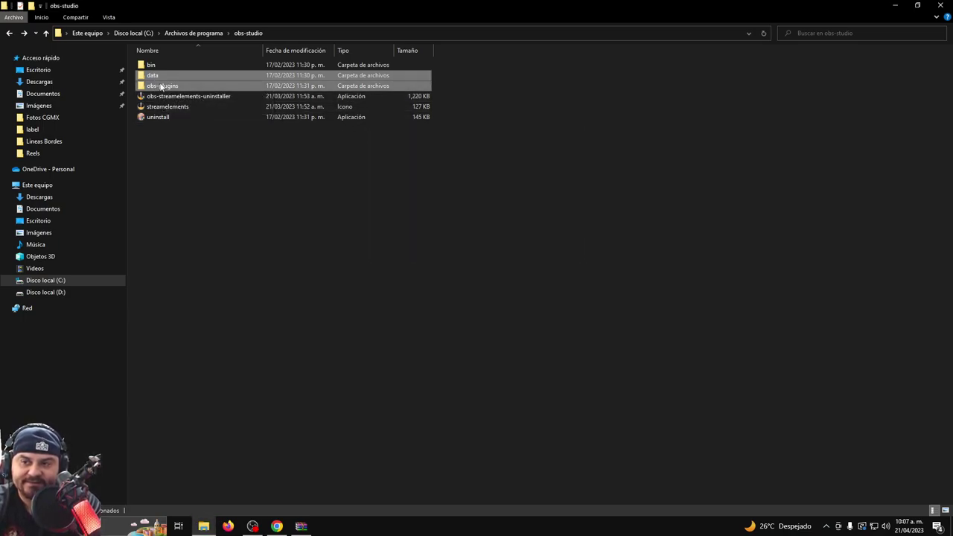
left_click(239, 148)
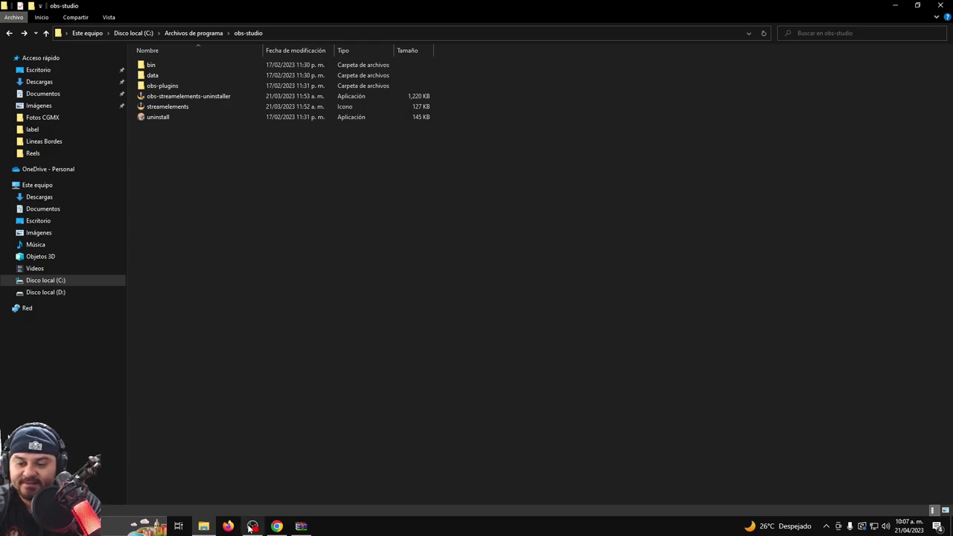
Enable the Salida múltiple dock from OBS Studio's Paneles menu.
left_click(253, 524)
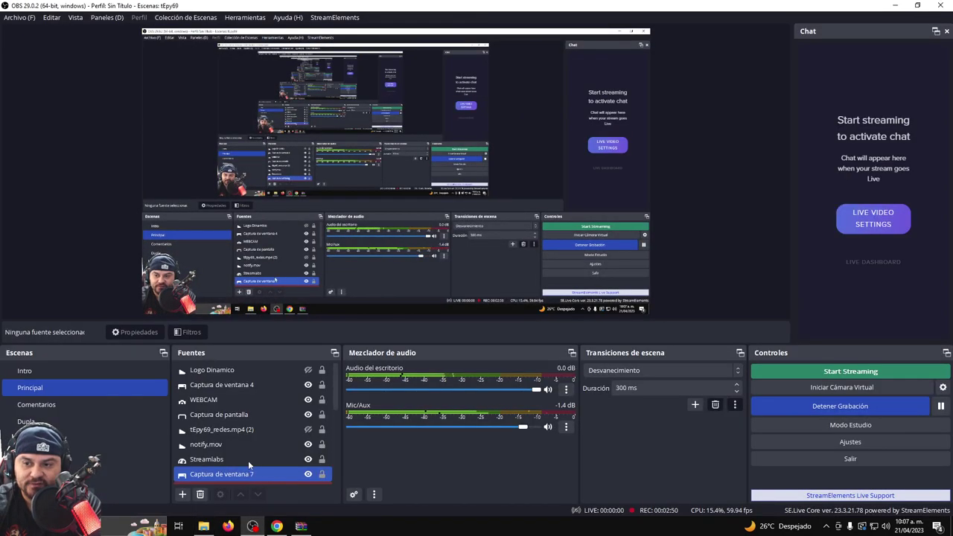
left_click(234, 405)
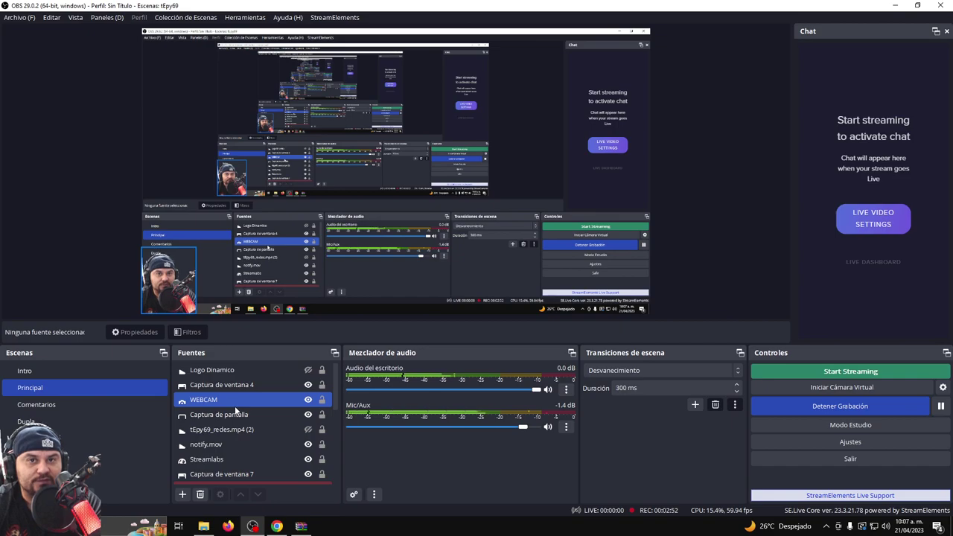
left_click(234, 406, "ctrl")
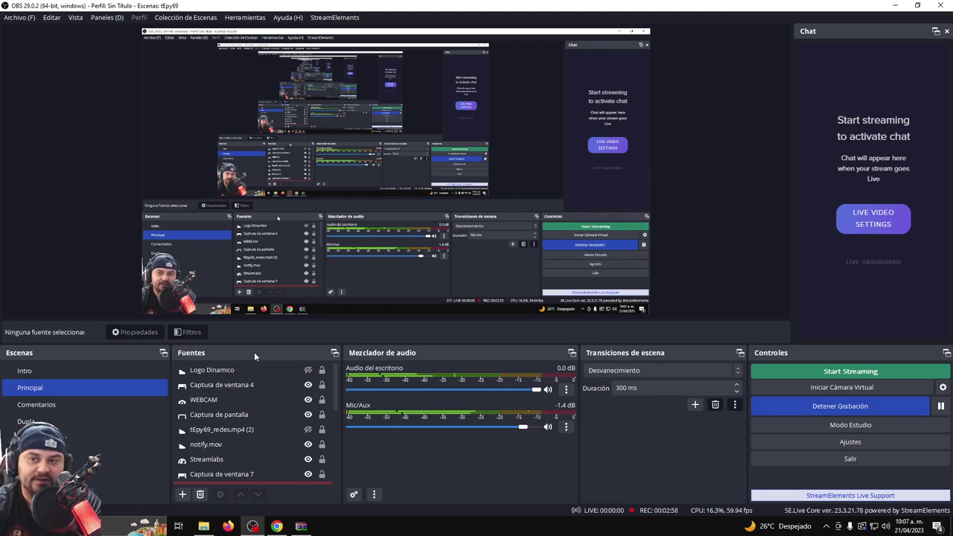
left_click(105, 18)
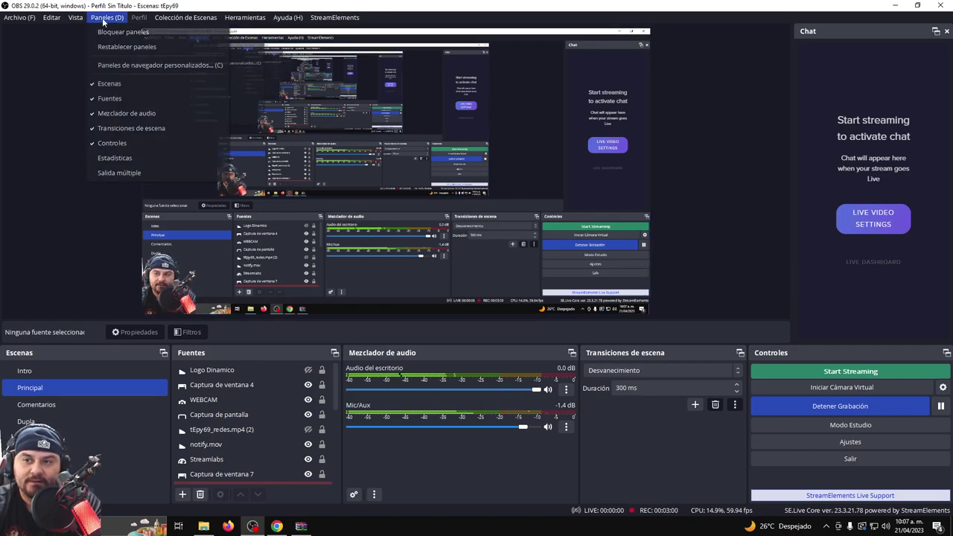
left_click(119, 172)
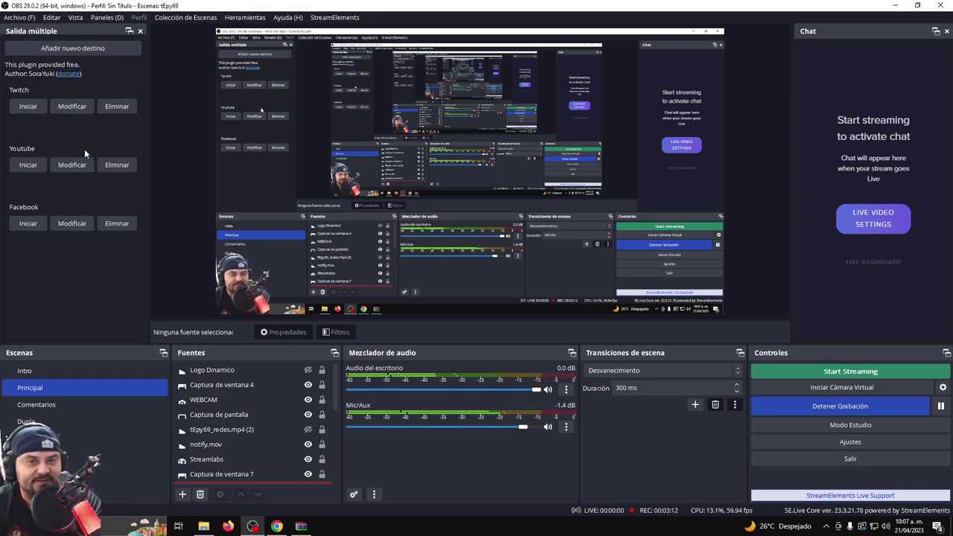
Add a new multi-output destination named after the Twitch channel.
left_click(71, 48)
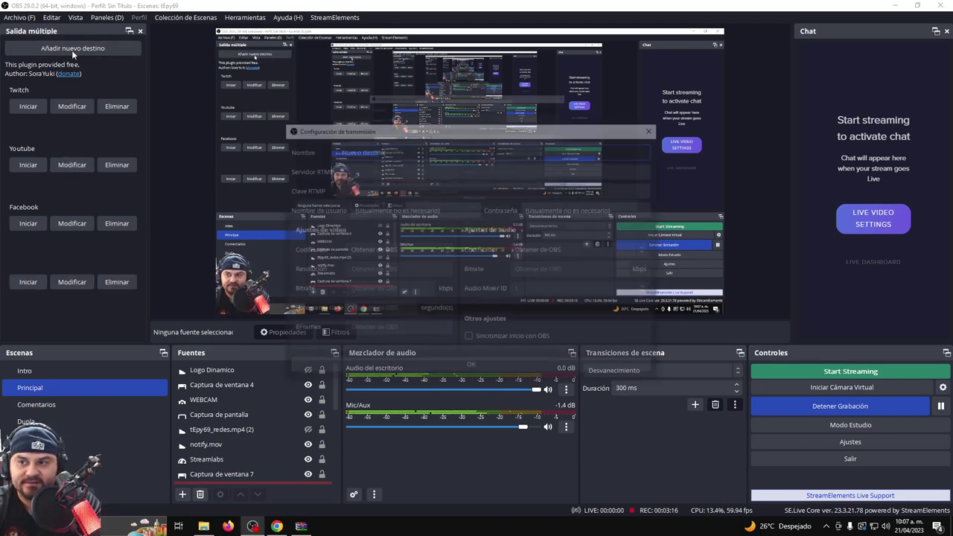
type("Twitch te")
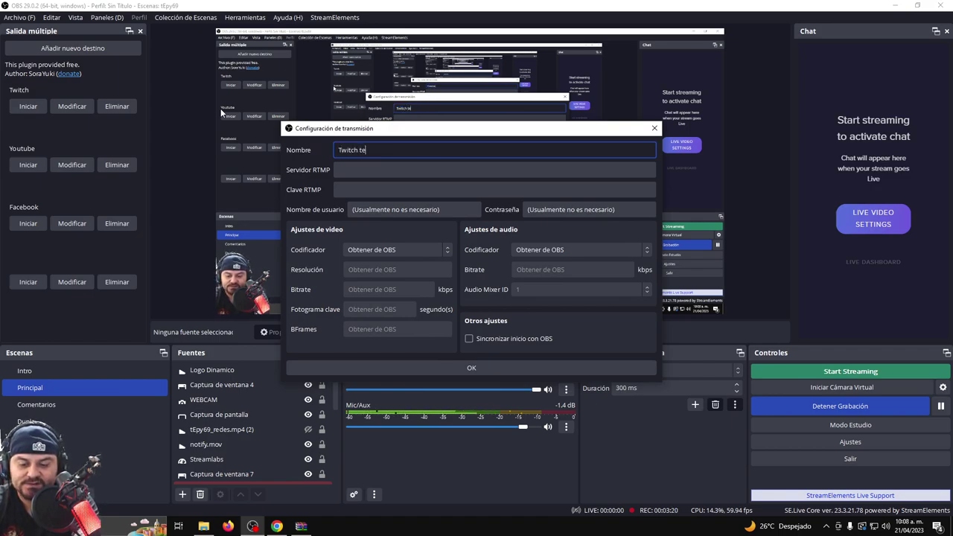
key("BackSpace")
type("Epy69")
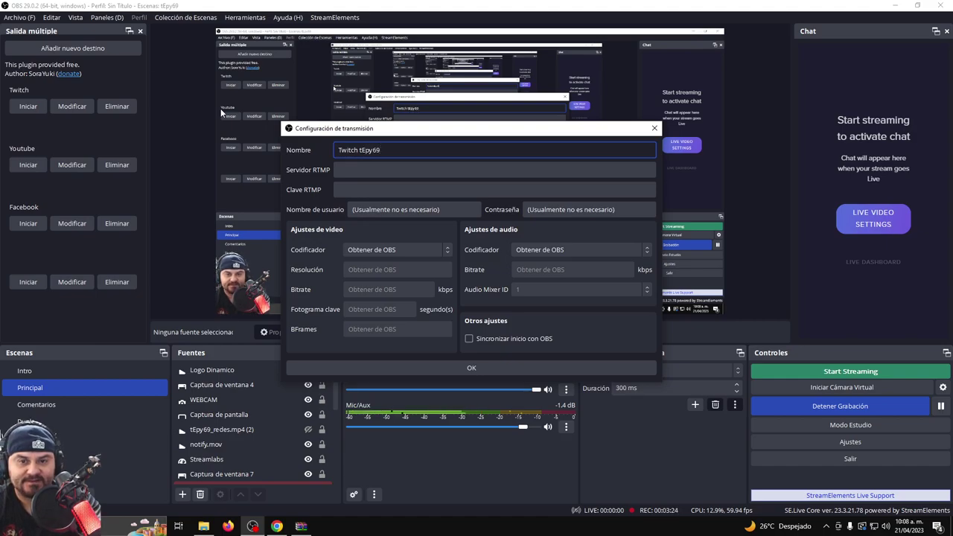
left_click(484, 366)
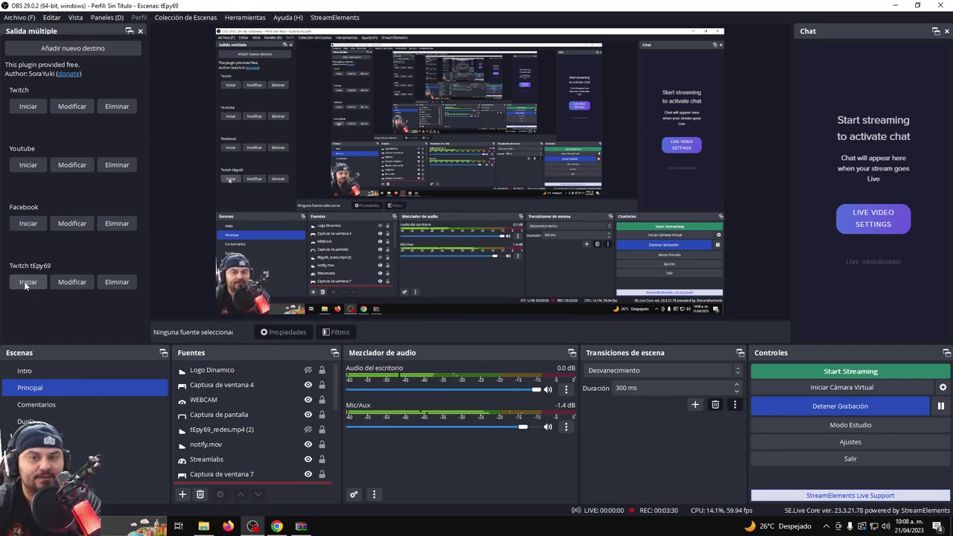
Reopen the Twitch destination's settings to fill in the RTMP server and key.
left_click(66, 283)
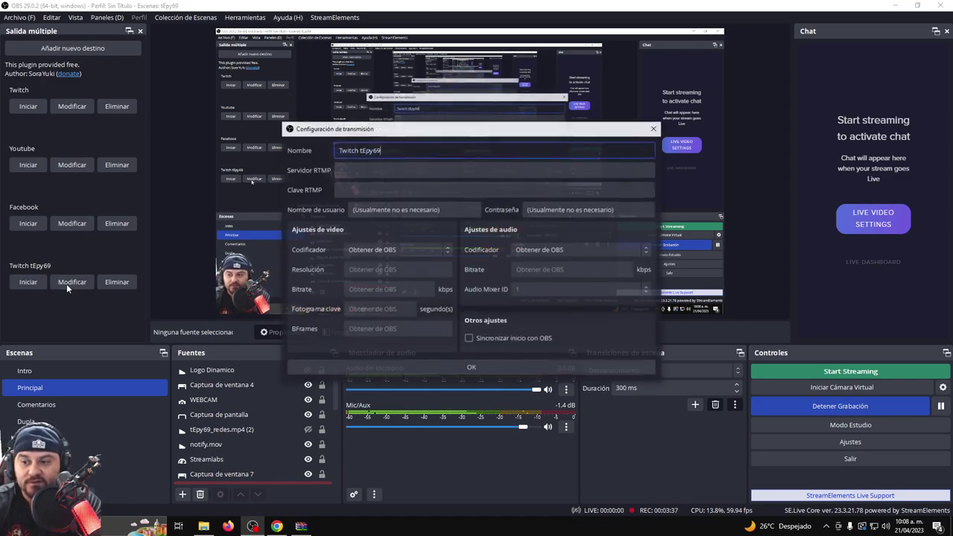
left_click(361, 170)
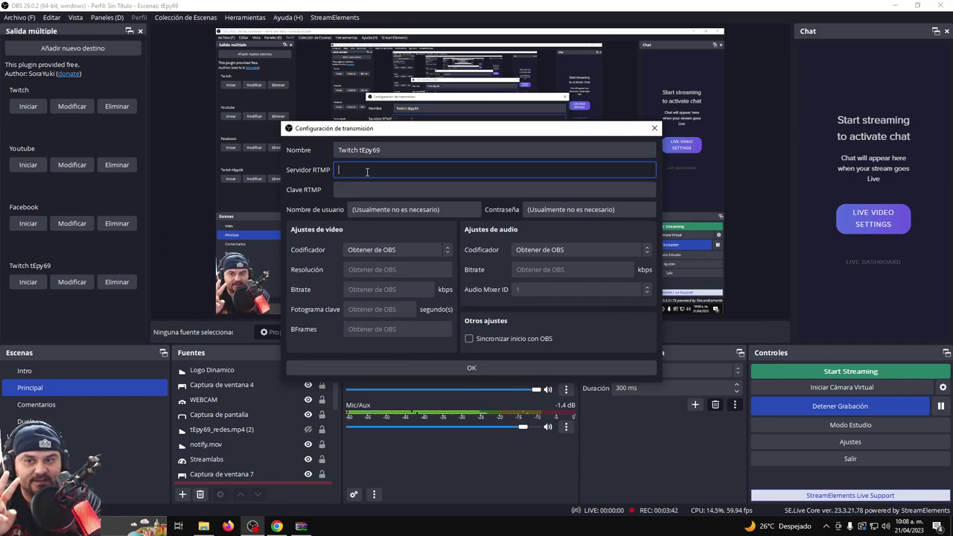
left_click(365, 191)
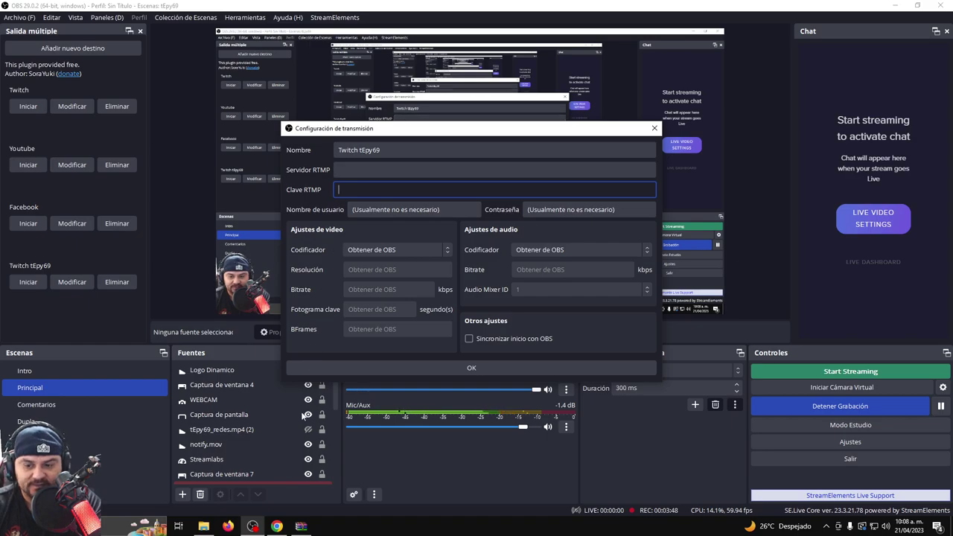
Open the Stream settings page of Twitch's creator dashboard in Firefox.
left_click(228, 525)
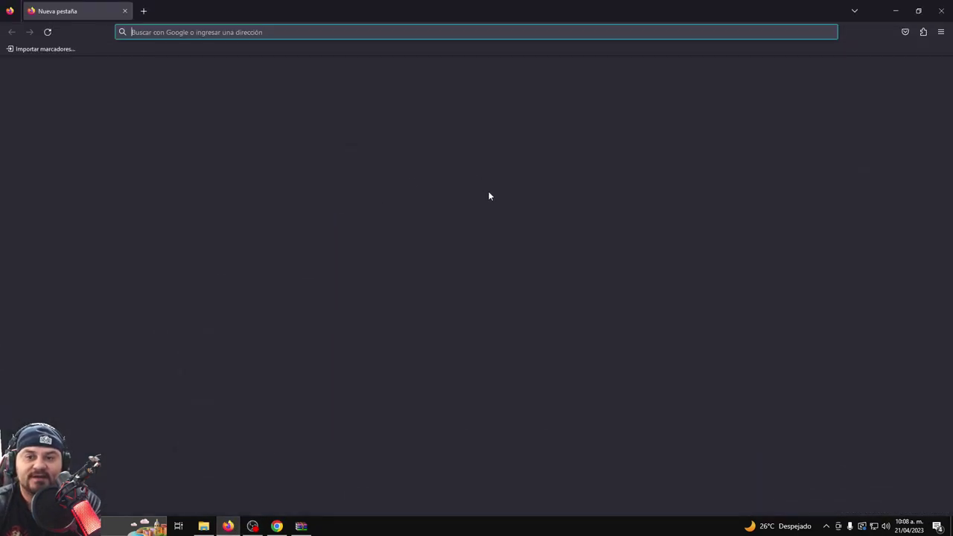
left_click(456, 341)
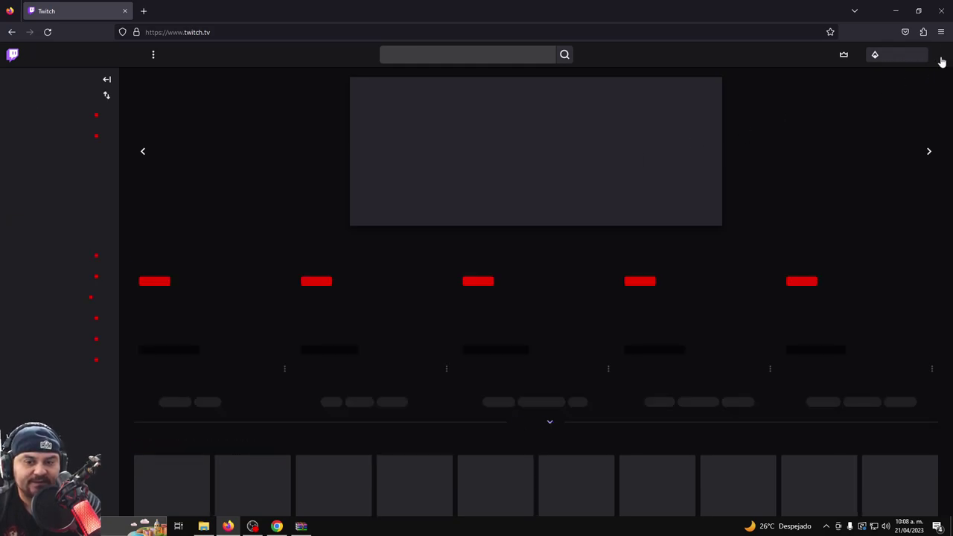
left_click(941, 58)
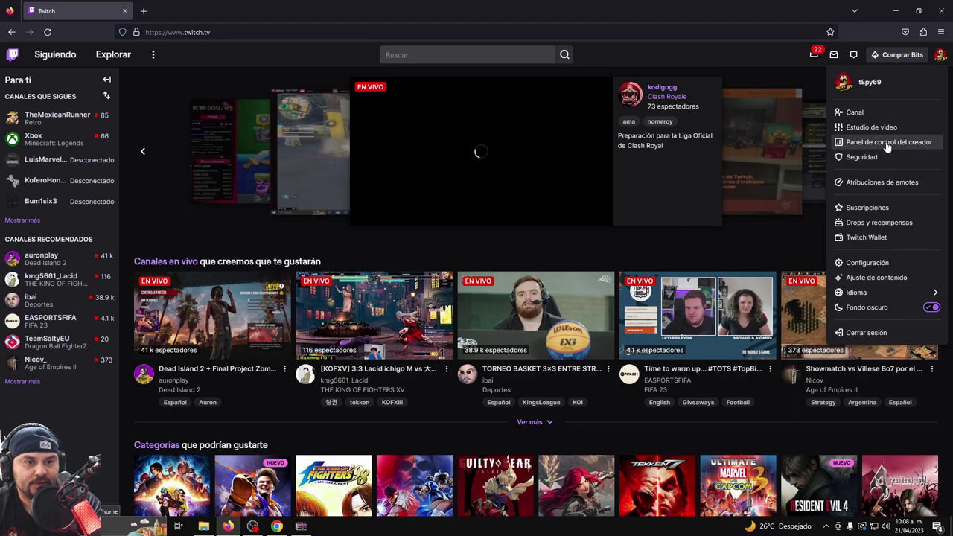
left_click(887, 143)
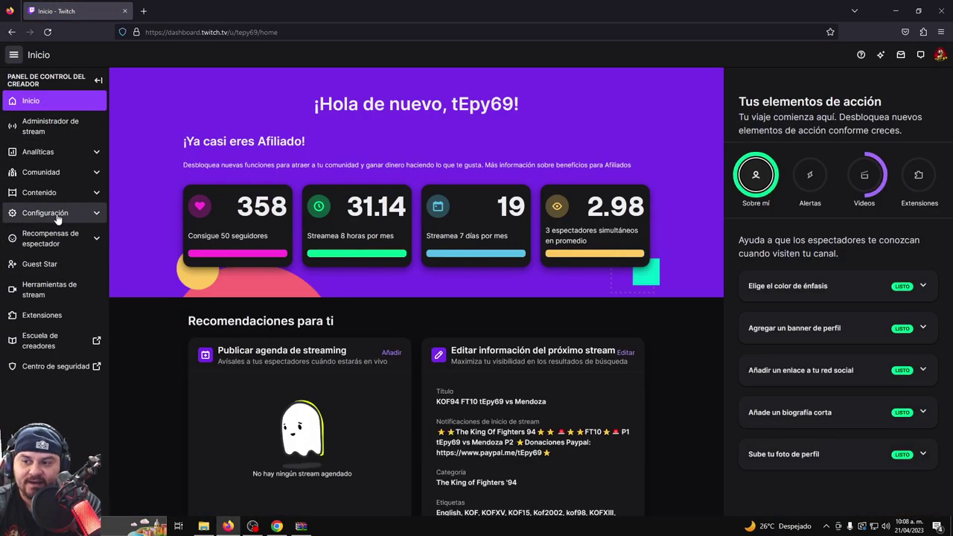
left_click(57, 215)
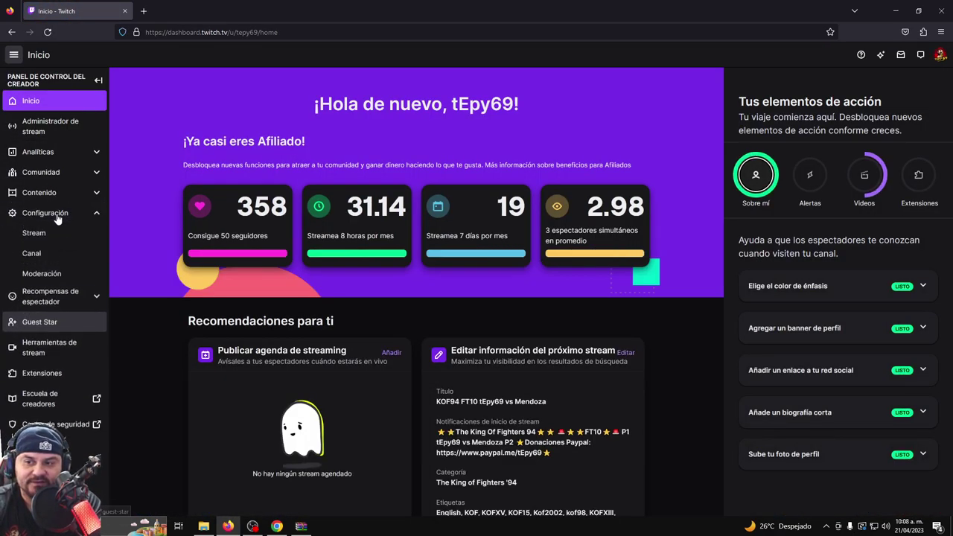
left_click(34, 234)
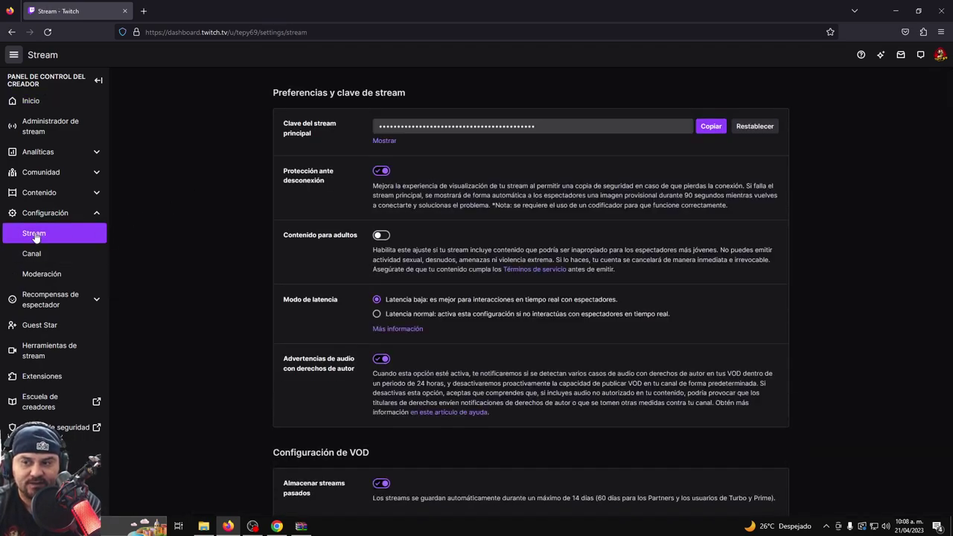
Copy the primary stream key and paste it into the OBS destination's Clave RTMP field.
left_click_drag(288, 125, 339, 132)
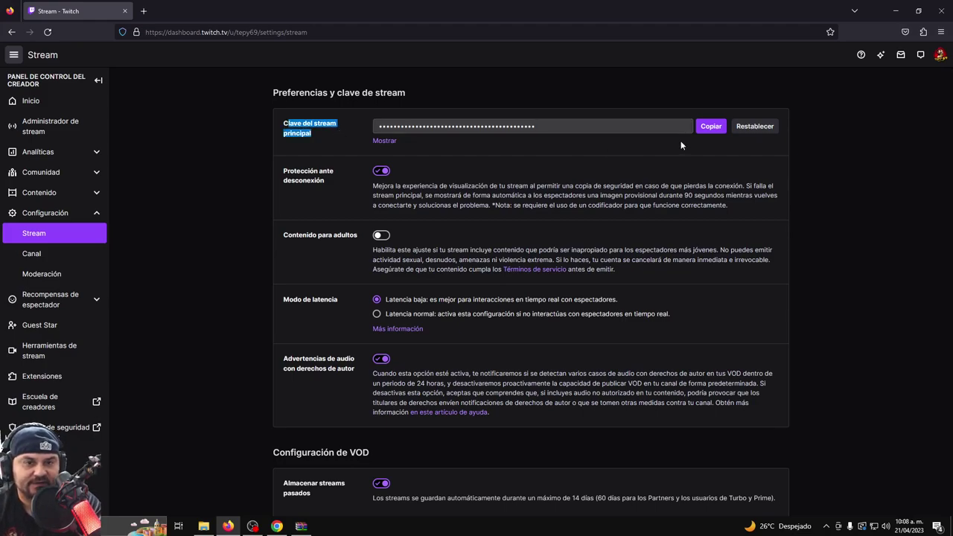
left_click(712, 127)
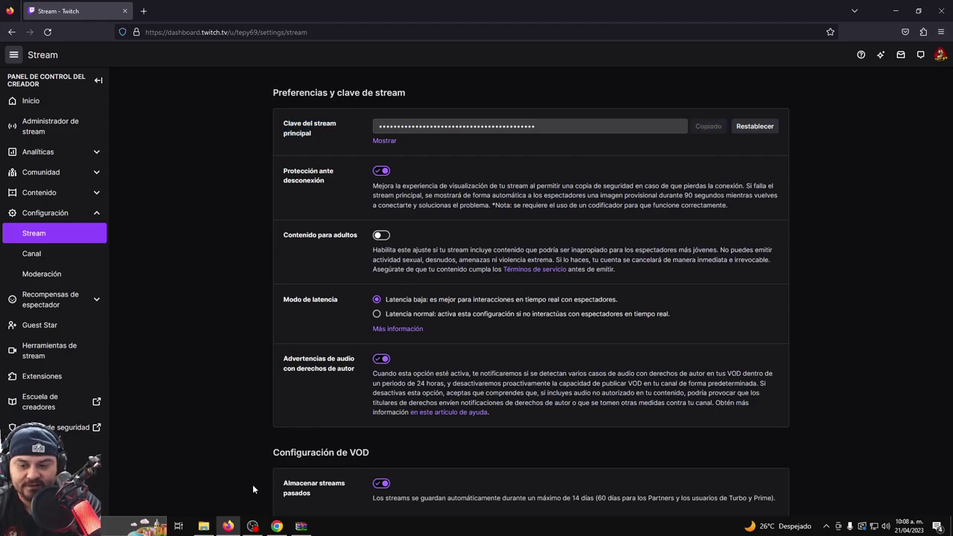
left_click(253, 525)
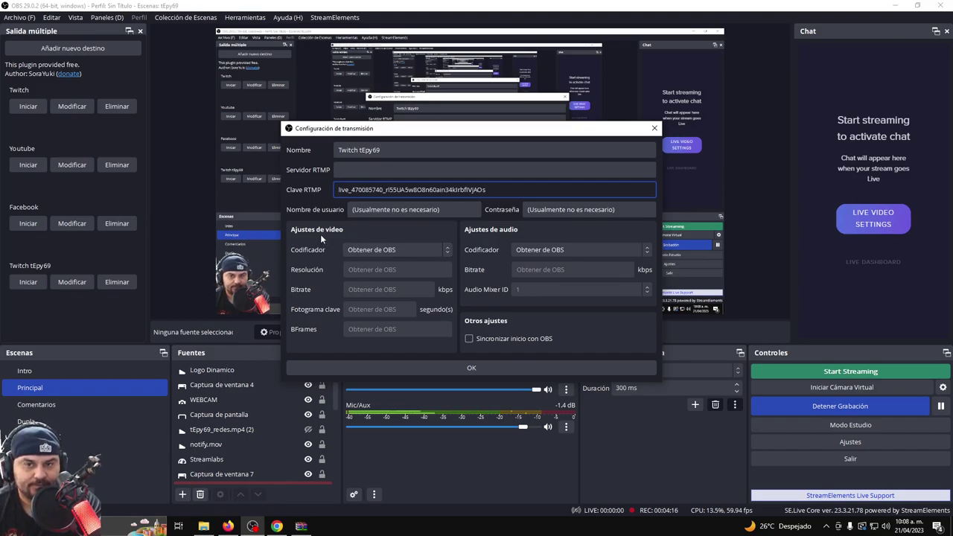
Put the cursor in the empty Servidor RTMP field, leaving it blank for now.
left_click(366, 170)
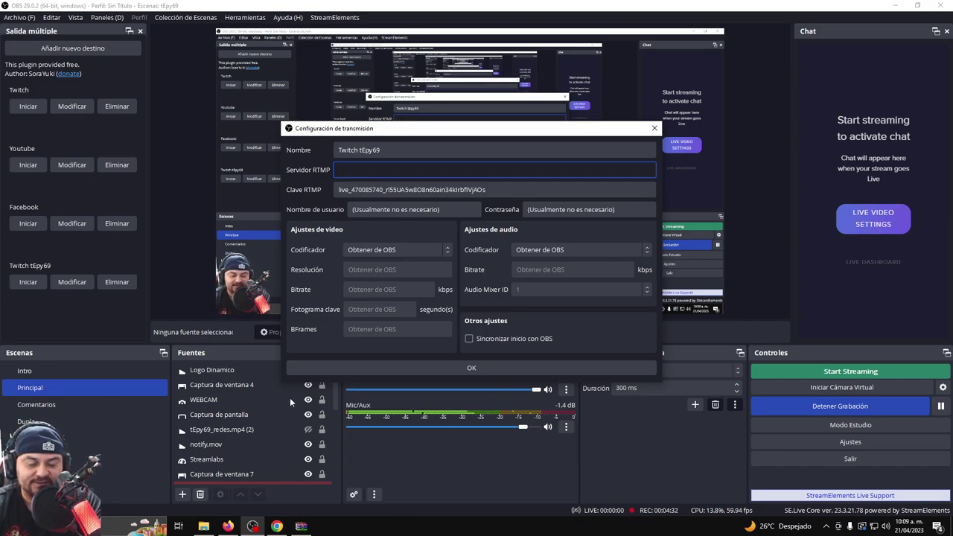
Load google.com in Chrome.
left_click(230, 526)
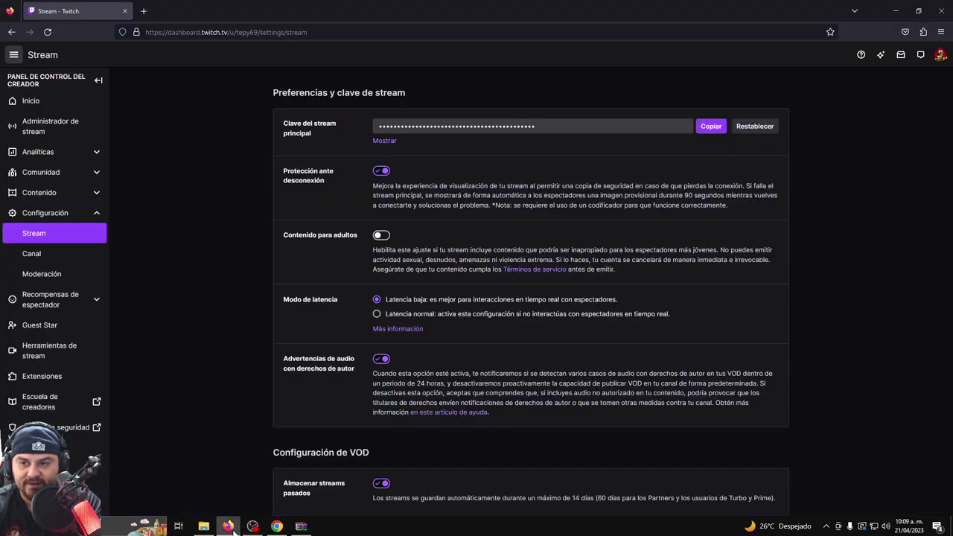
left_click(280, 528)
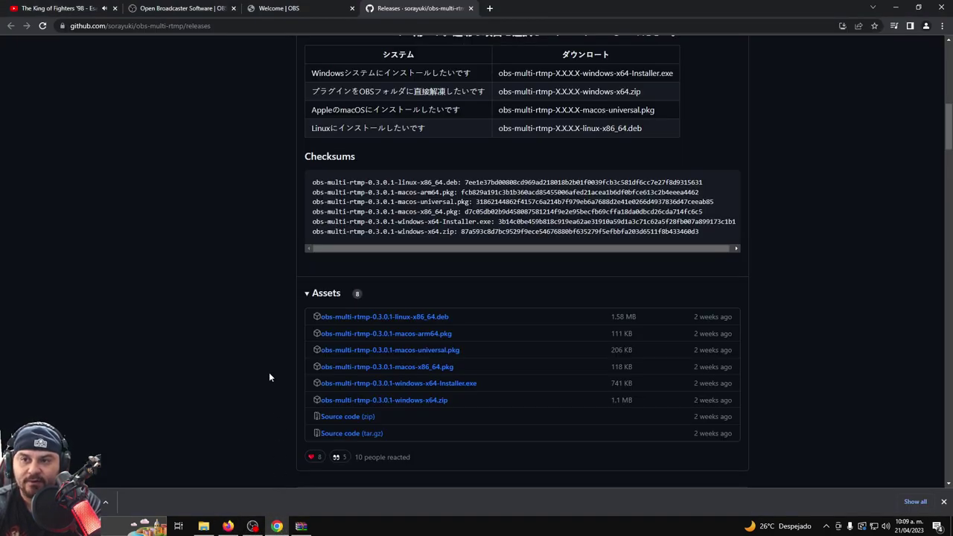
left_click(301, 25)
type("goog")
key("Return")
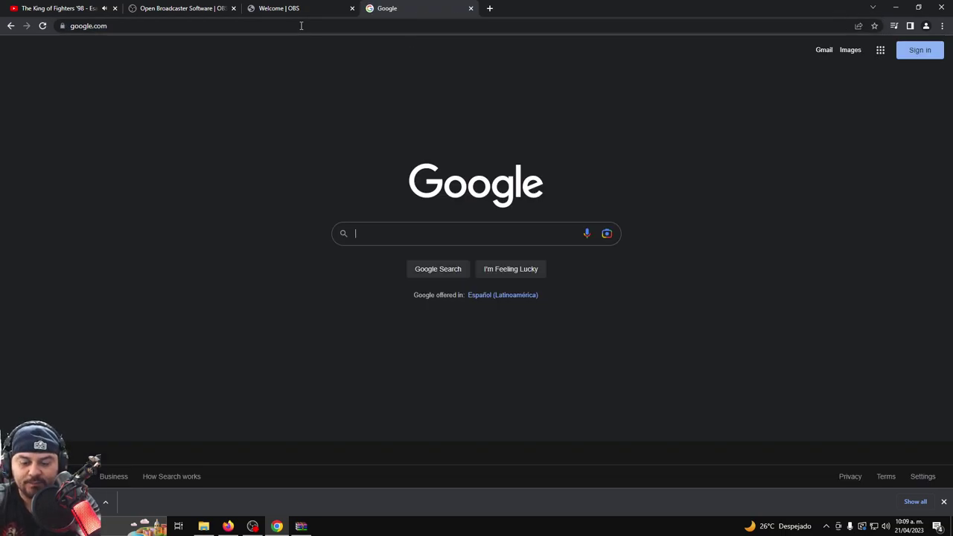
Search Google for 'ingest recommendations twitch' using the autocomplete suggestions.
type("ingest rec")
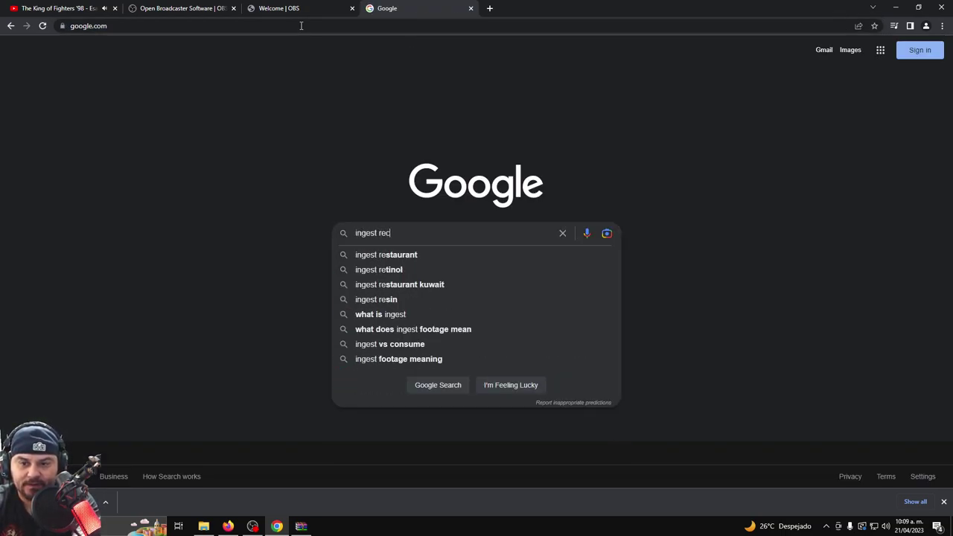
type("om")
key("Down")
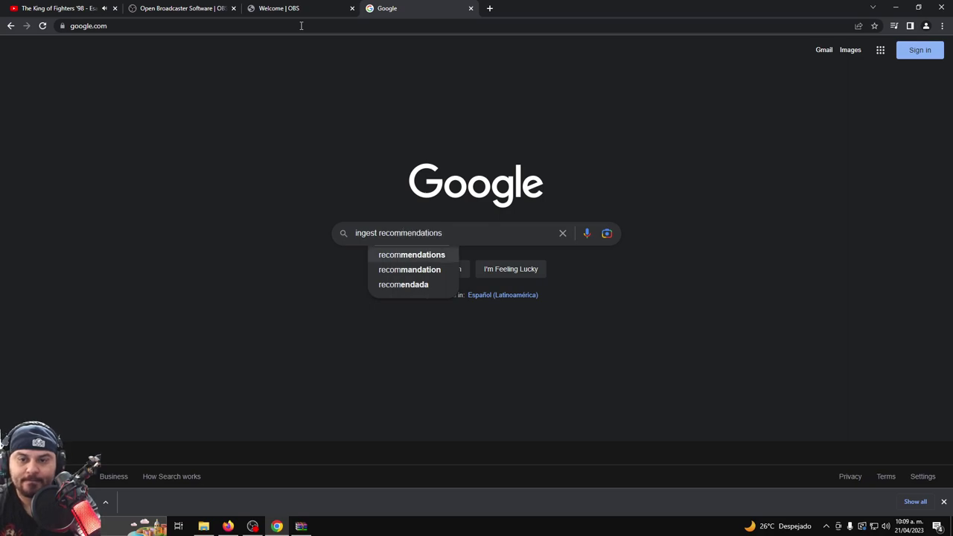
type("wtich")
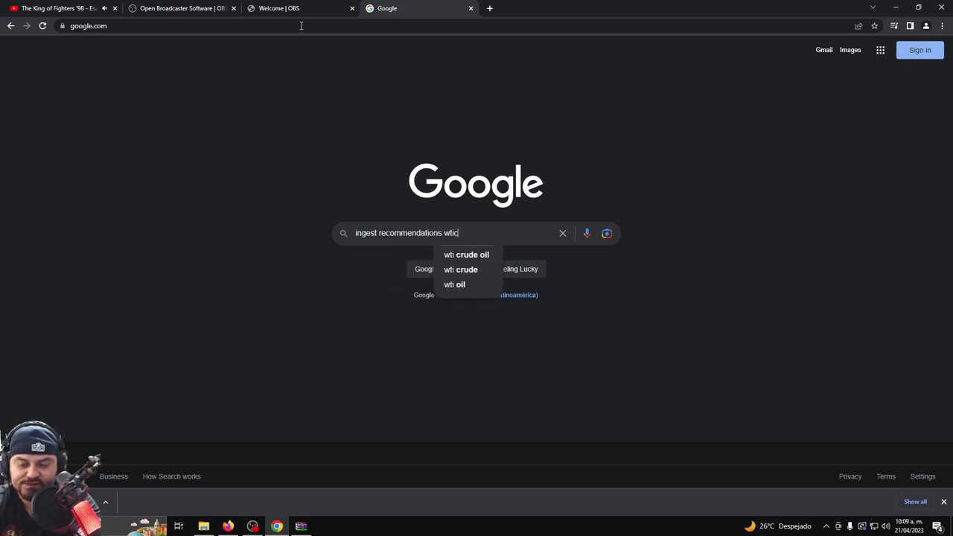
key("BackSpace")
key("BackSpace")
key("BackSpace")
key("BackSpace")
key("BackSpace")
type("t")
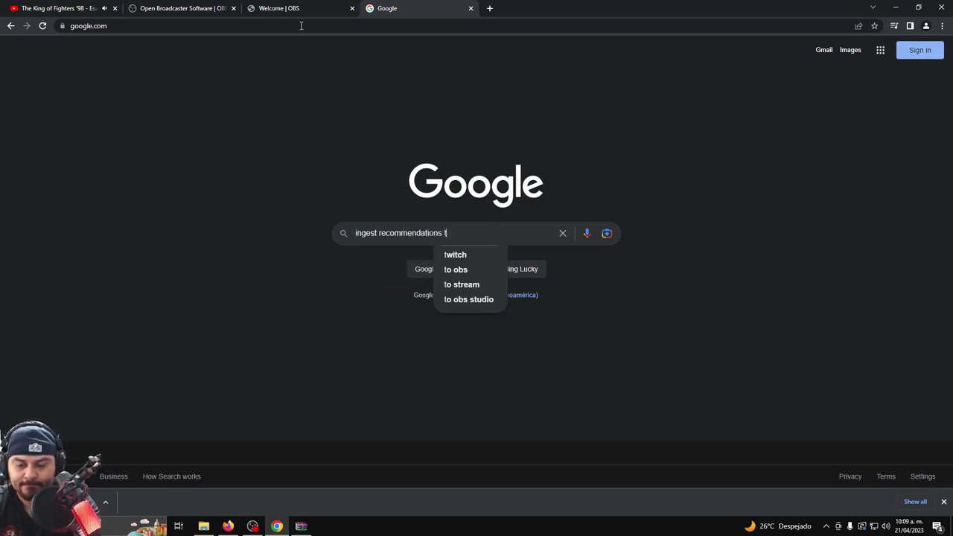
key("Down")
key("Return")
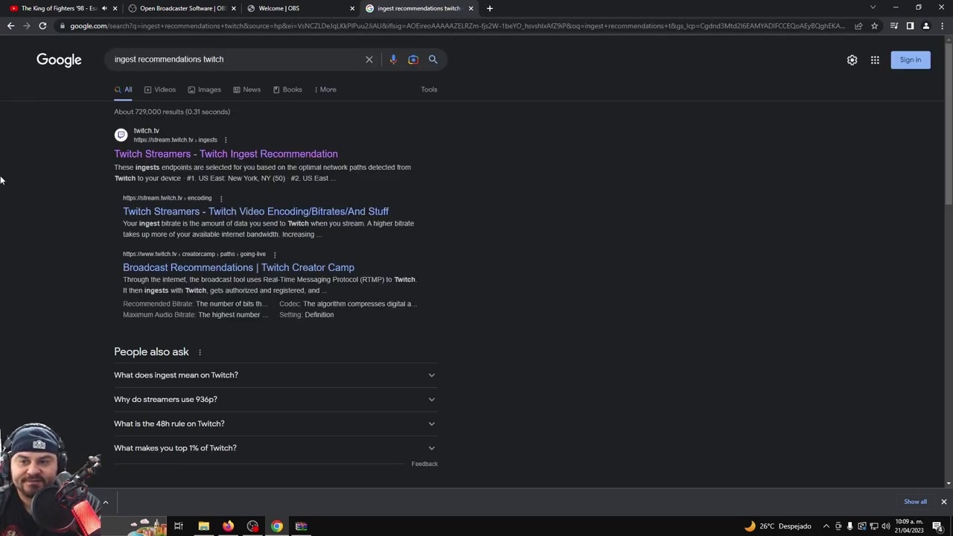
Open Twitch's ingest recommendation list and scan the endpoints, including #6 Phoenix and #2 Queretaro.
left_click(289, 154)
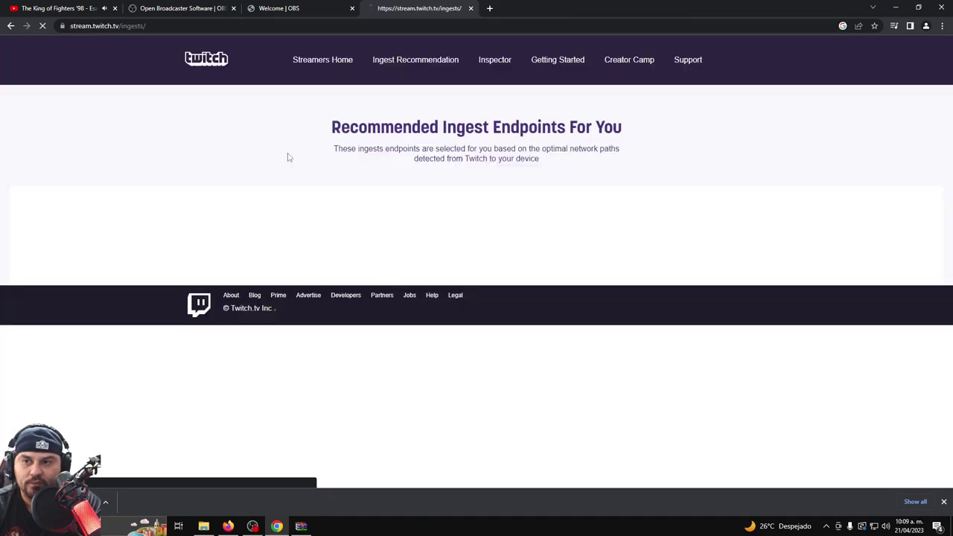
left_click(128, 28)
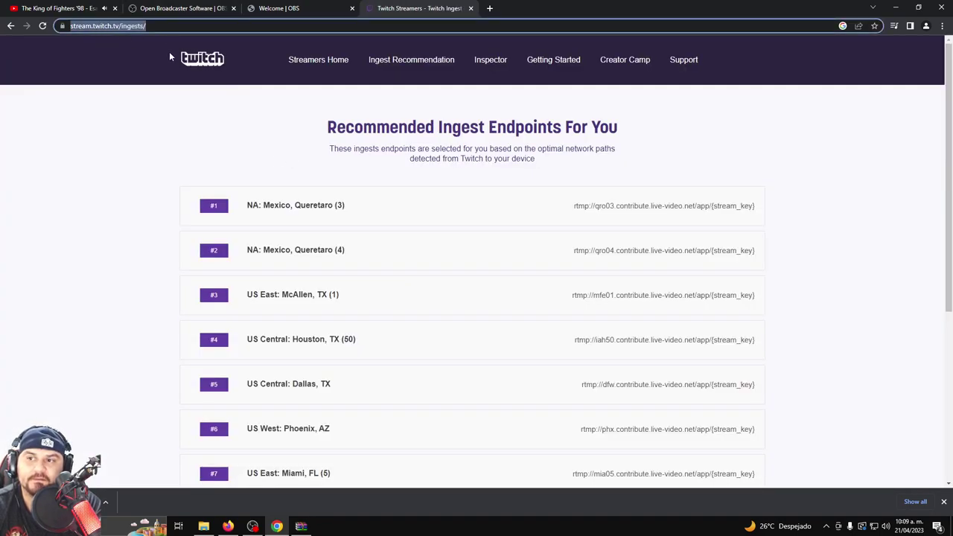
left_click(154, 225)
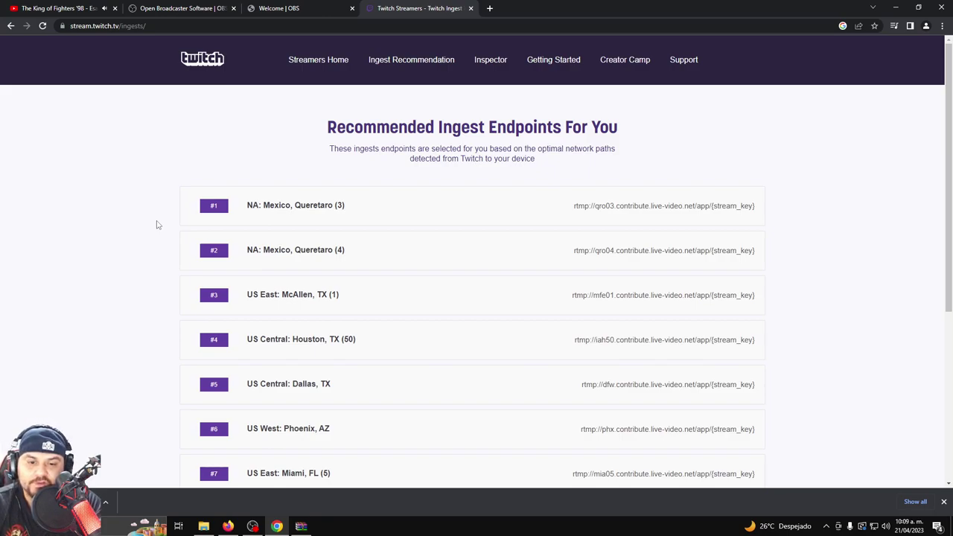
scroll(158, 225, "down", 2)
scroll(157, 225, "down", 1)
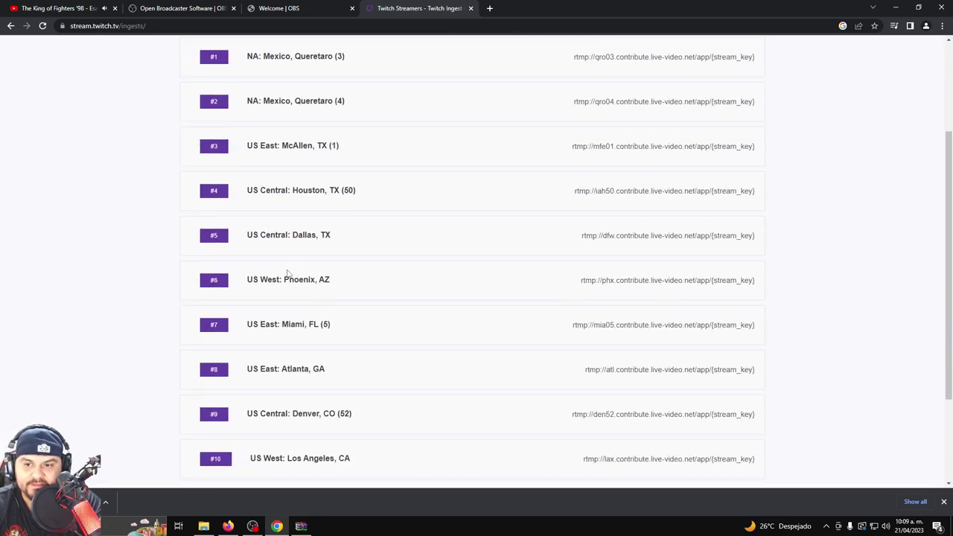
left_click_drag(248, 280, 334, 279)
key("ctrl+c")
left_click(295, 280)
left_click(336, 281)
left_click_drag(603, 280, 620, 280)
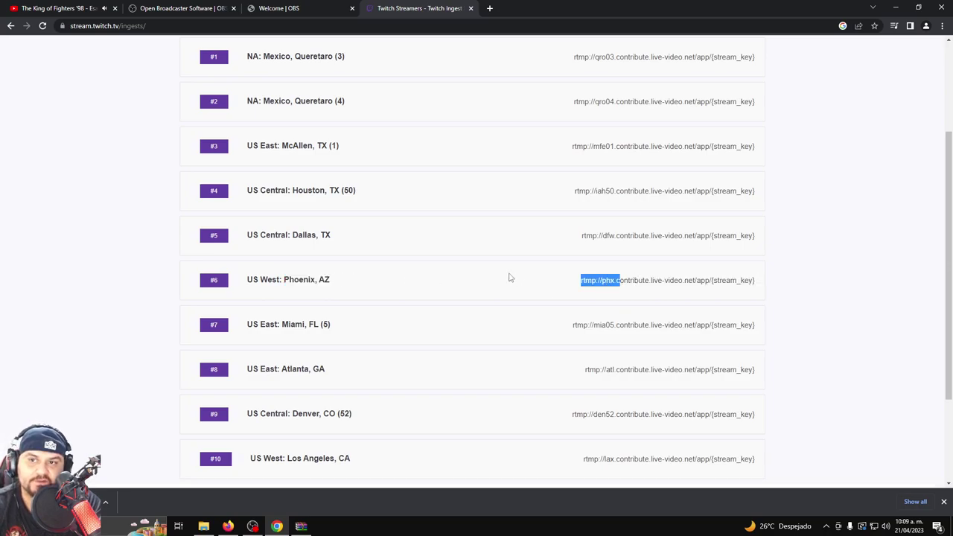
scroll(377, 236, "up", 1)
left_click_drag(247, 155, 361, 157)
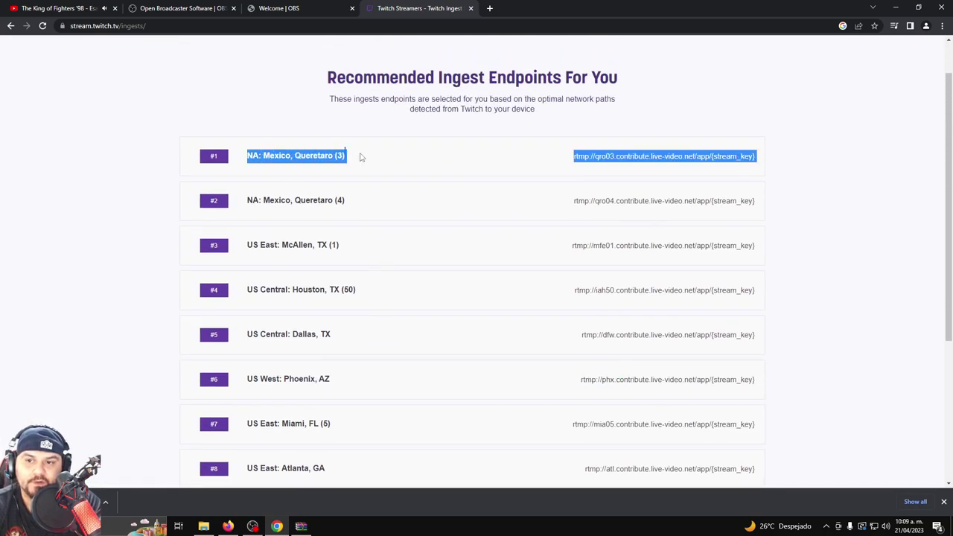
left_click_drag(246, 201, 345, 208)
Select and copy the #6 US West: Phoenix, AZ rtmp ingest address.
scroll(355, 207, "down", 2)
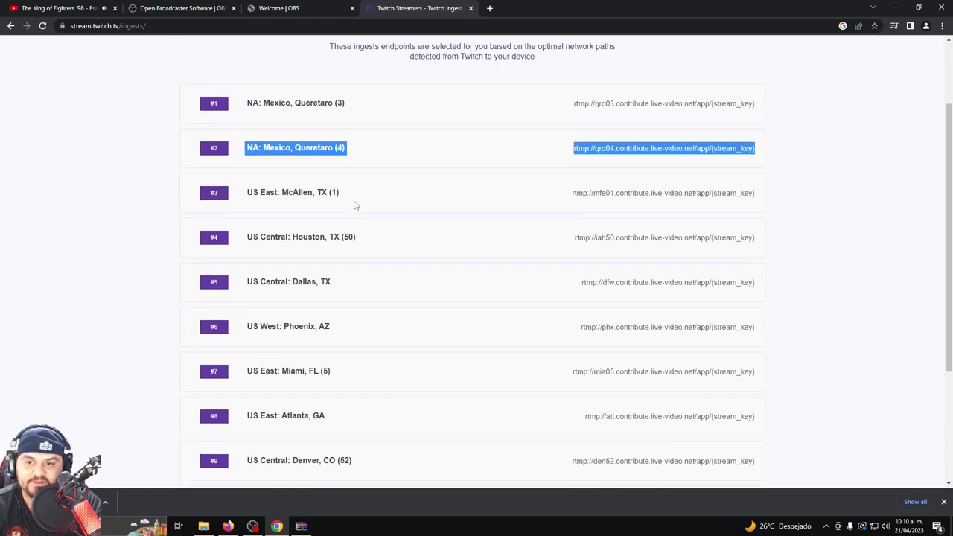
left_click_drag(287, 141, 356, 152)
left_click_drag(291, 190, 339, 191)
scroll(336, 193, "down", 3)
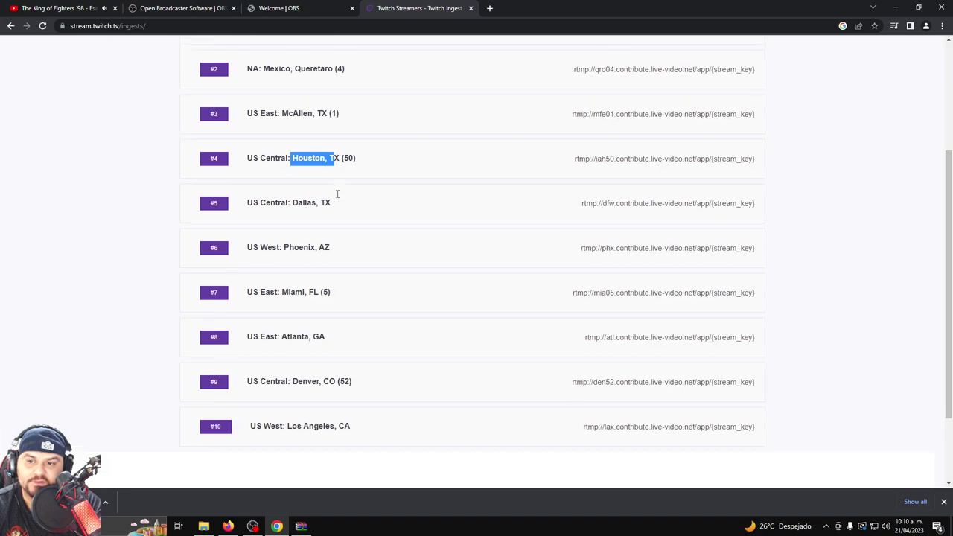
left_click_drag(316, 234, 321, 237)
left_click_drag(323, 278, 336, 291)
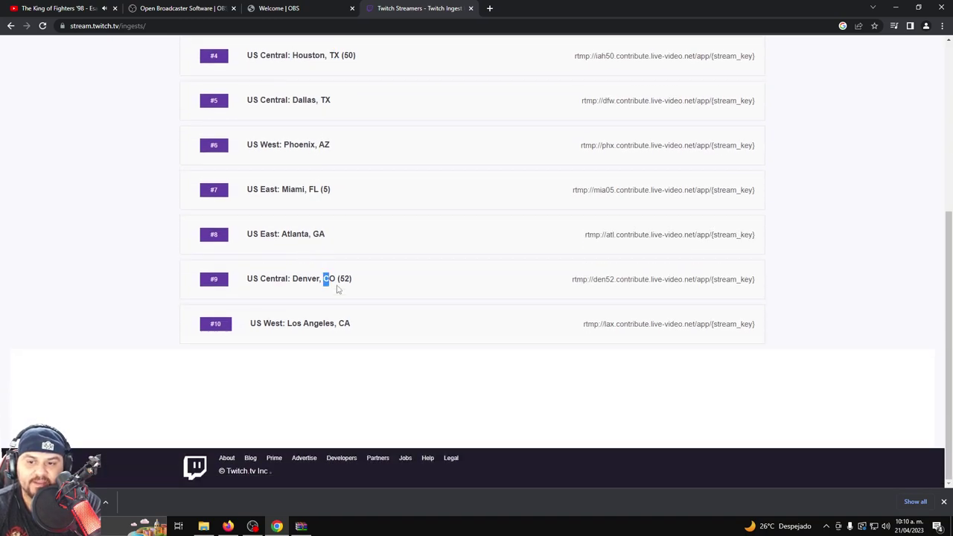
left_click(394, 323)
scroll(382, 305, "up", 4)
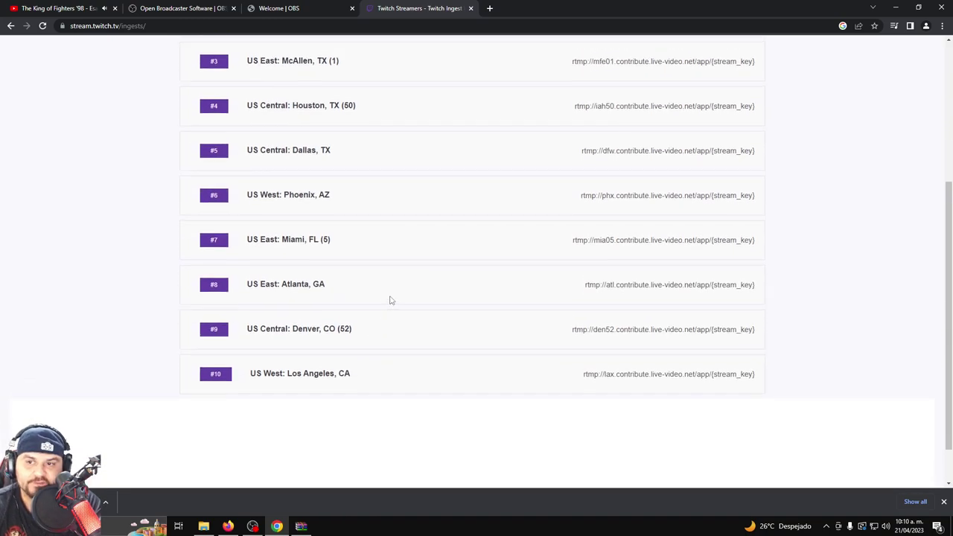
scroll(383, 283, "down", 3)
scroll(384, 273, "up", 2)
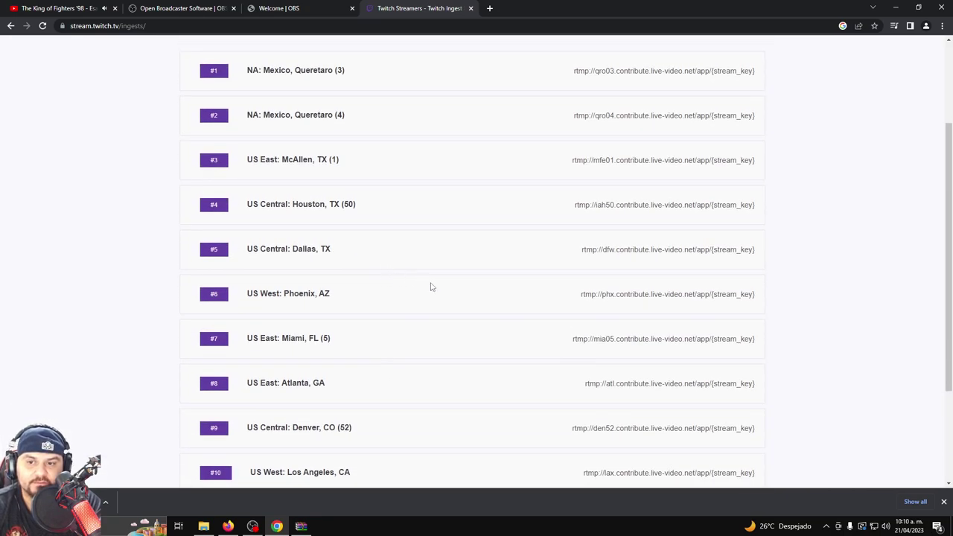
mouse_move(756, 295)
left_mouse_down()
mouse_move(597, 295)
mouse_move(756, 295)
left_mouse_up()
left_click_drag(581, 295, 698, 293)
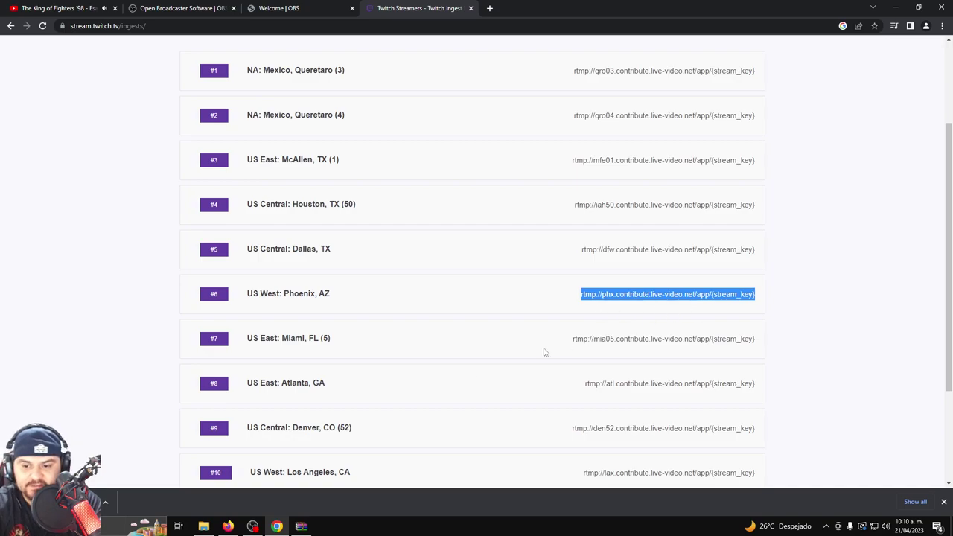
left_click(252, 527)
Paste the Phoenix ingest URL into Servidor RTMP, replacing {stream_key} with the stream key.
left_click(430, 170)
key("ctrl+v")
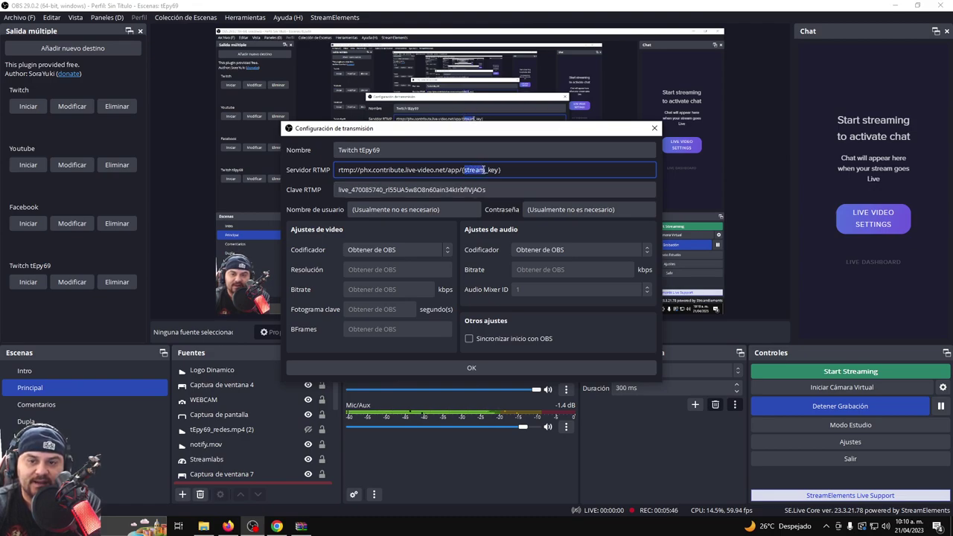
left_click_drag(486, 190, 334, 191)
key("ctrl+c")
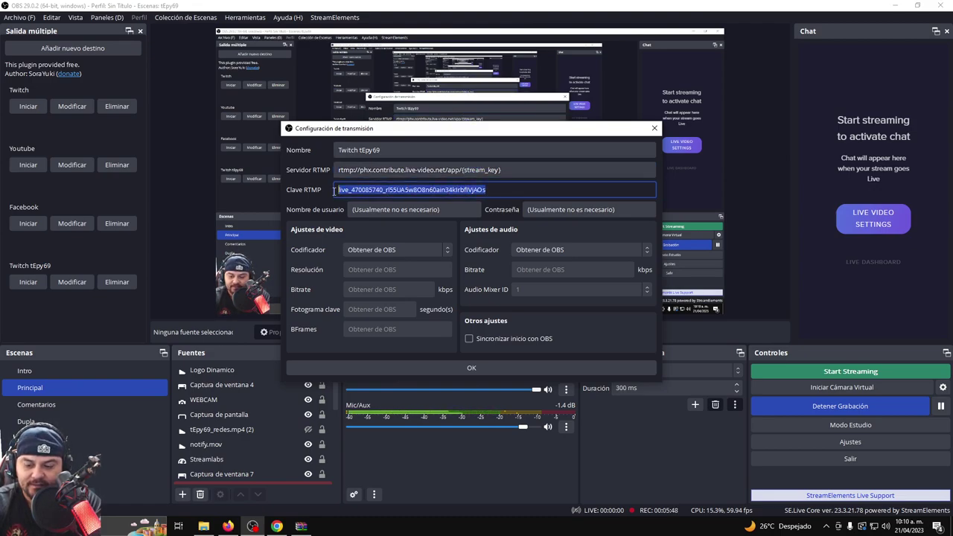
left_click(466, 170)
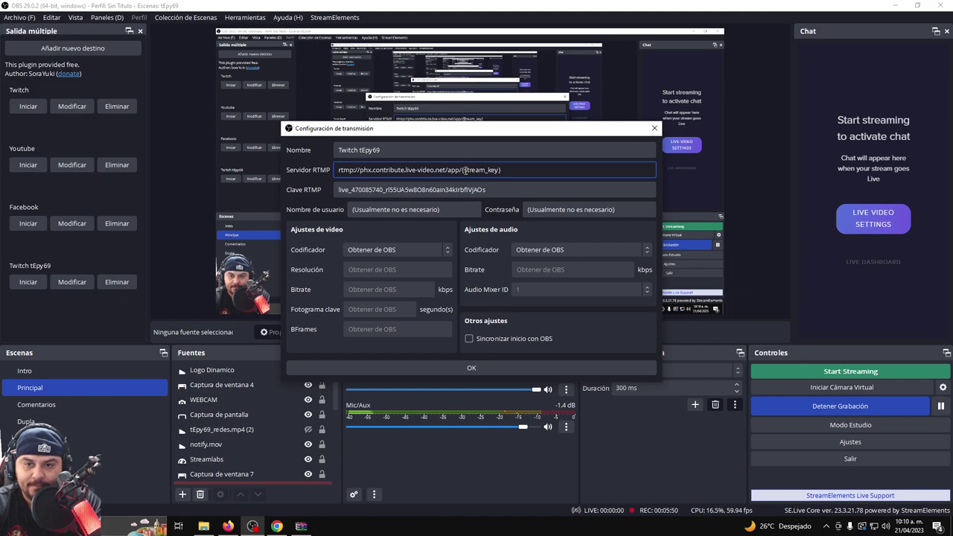
left_click_drag(476, 171, 496, 170)
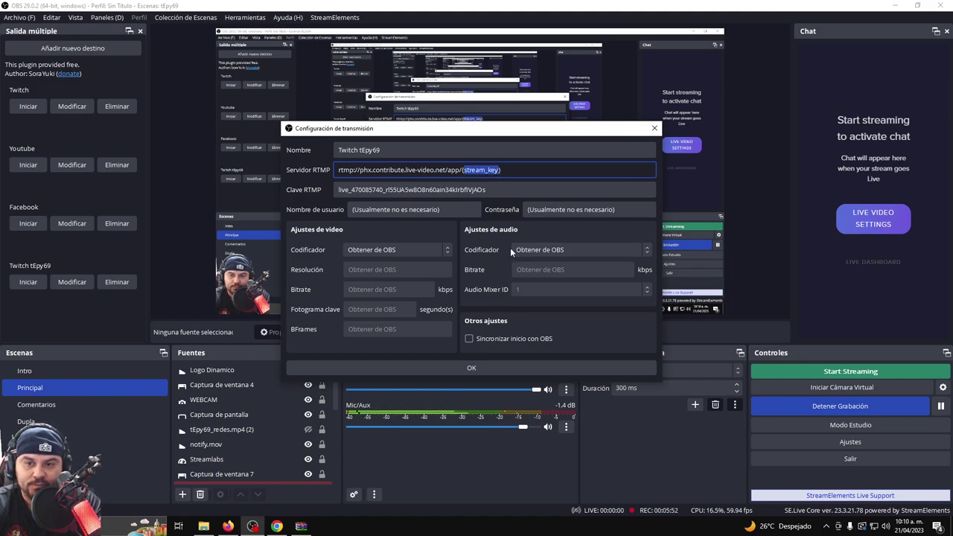
key("ctrl+v")
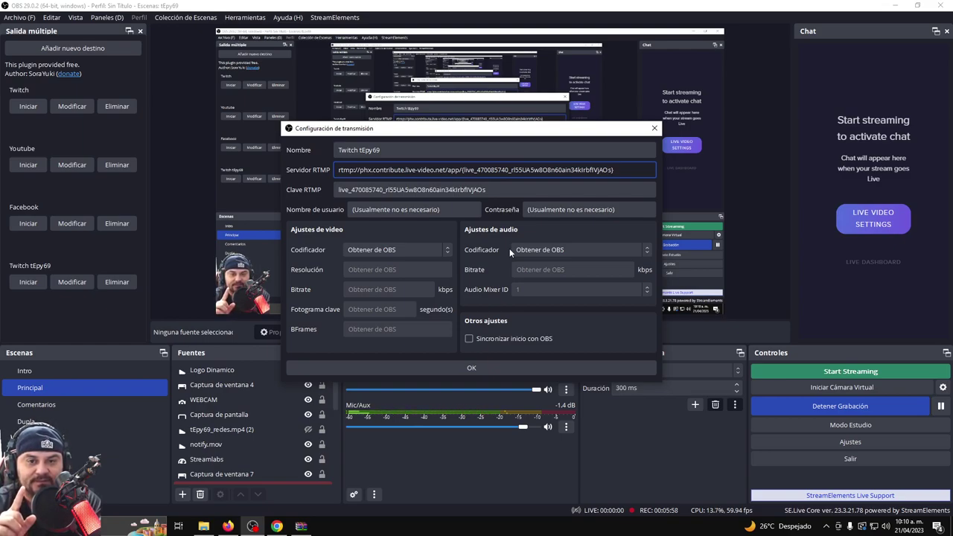
Keep the encoder as Obtener de OBS and save the Twitch destination.
left_click(398, 251)
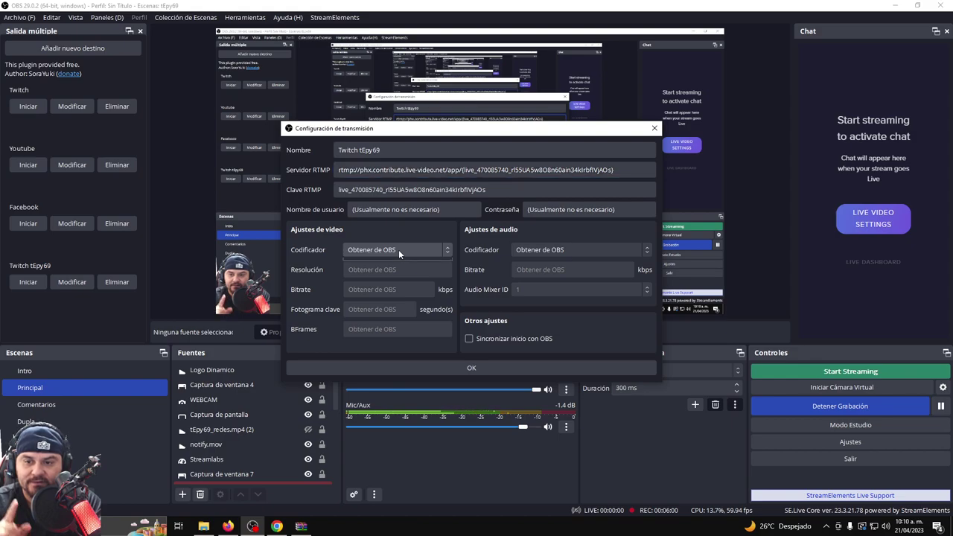
left_click(398, 249)
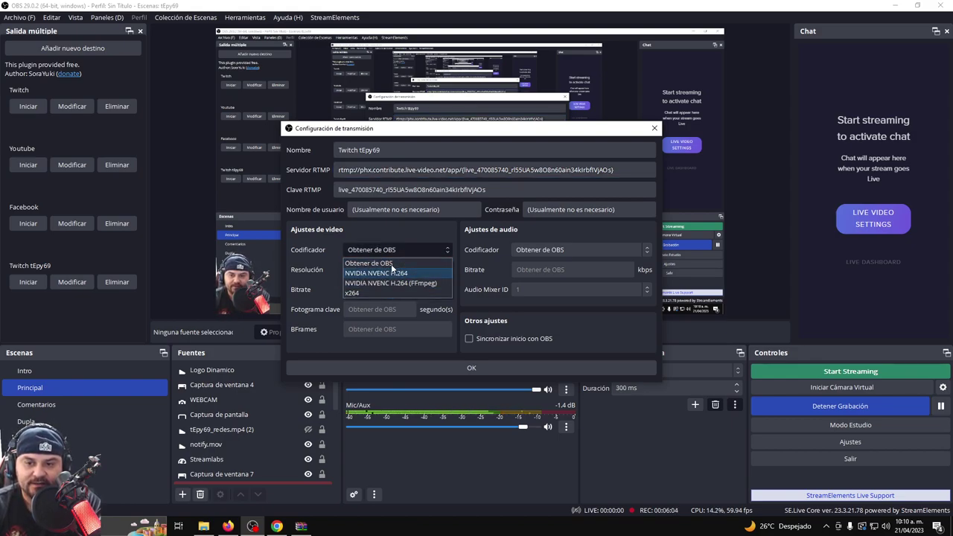
left_click(391, 262)
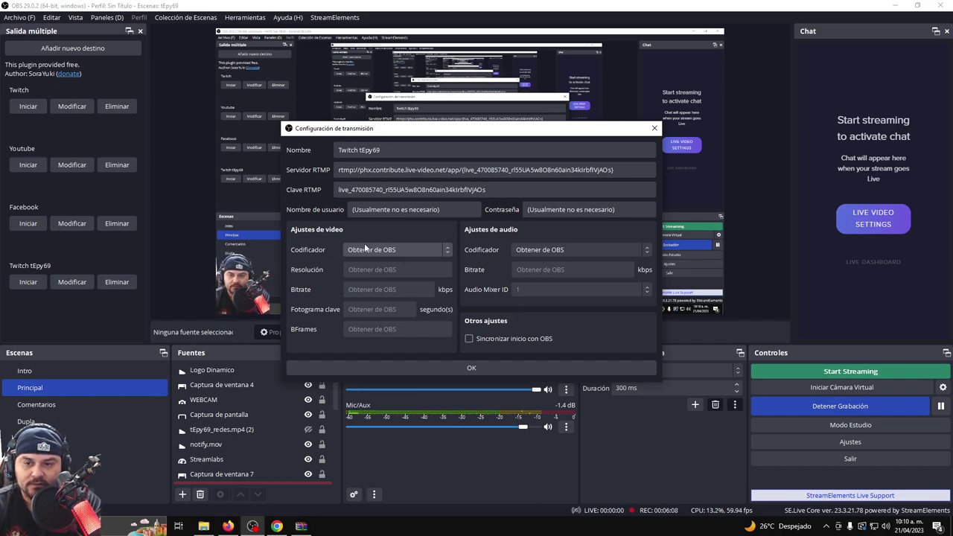
left_click(479, 369)
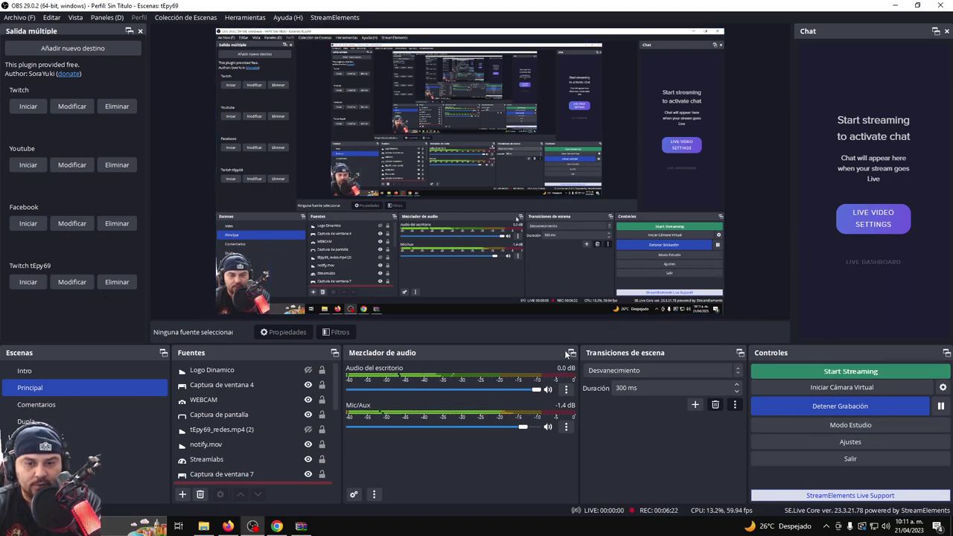
left_click(869, 440)
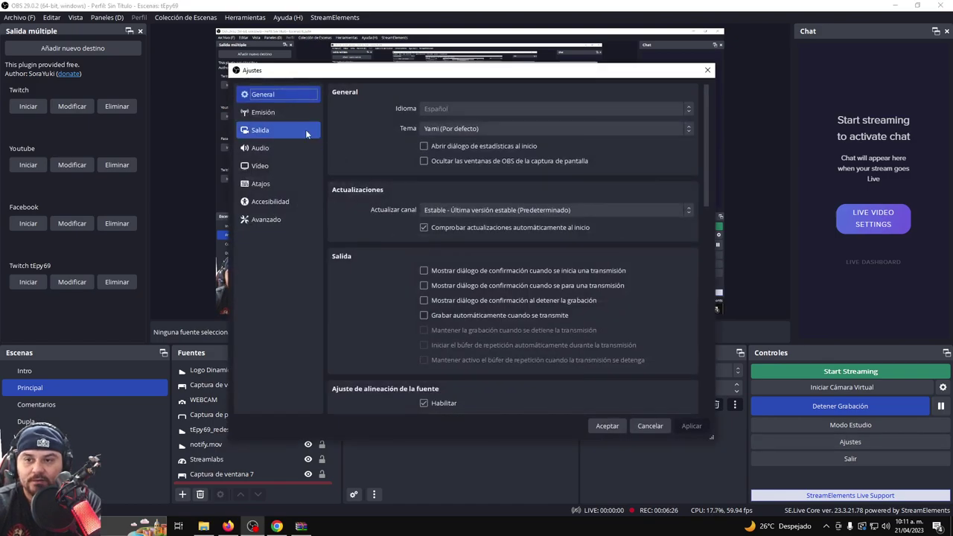
left_click(285, 112)
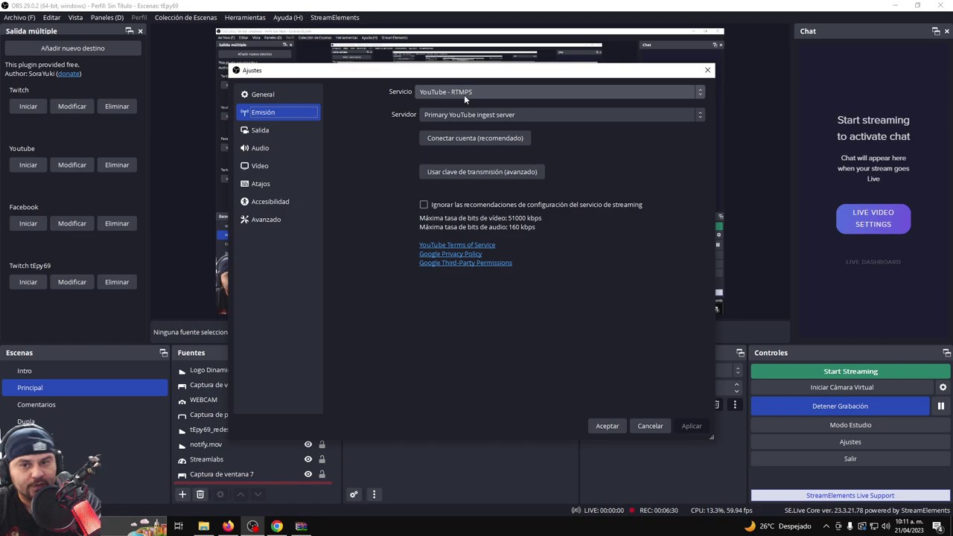
left_click(650, 426)
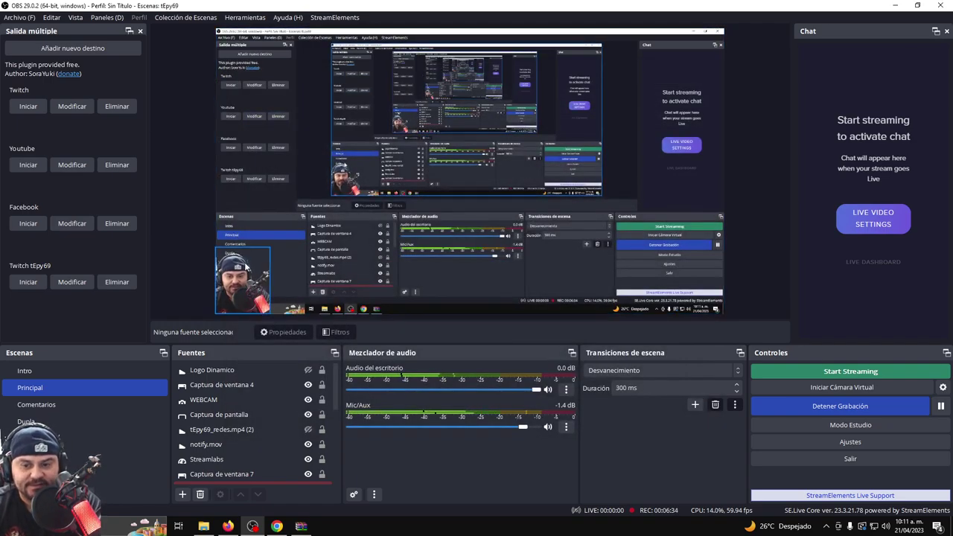
left_click(276, 526)
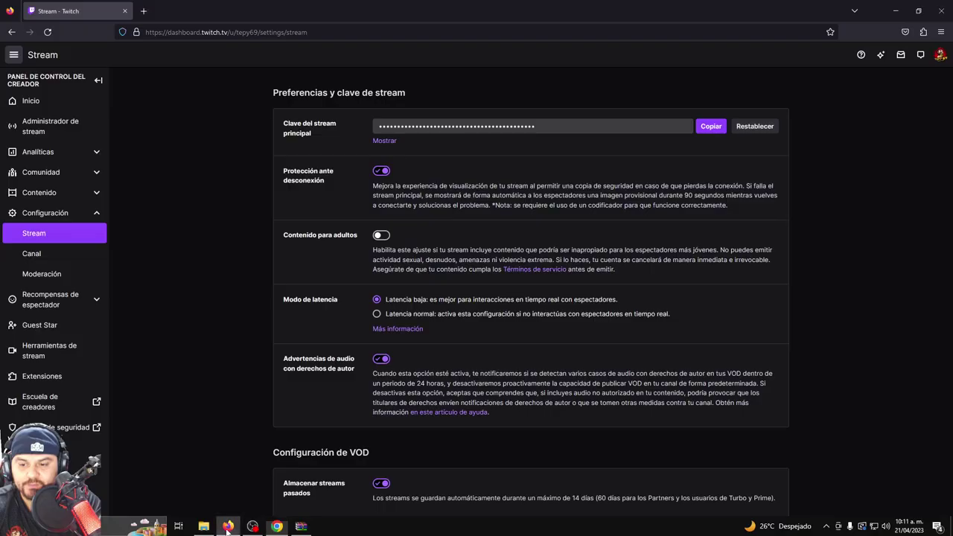
Open YouTube in a new Firefox tab and switch to the streaming channel's account.
left_click(228, 527)
left_click(143, 11)
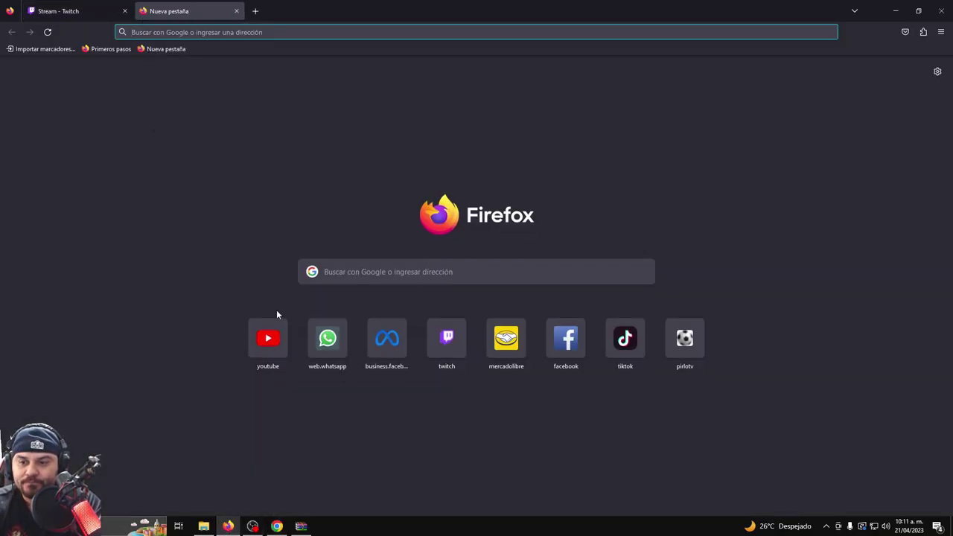
left_click(270, 341)
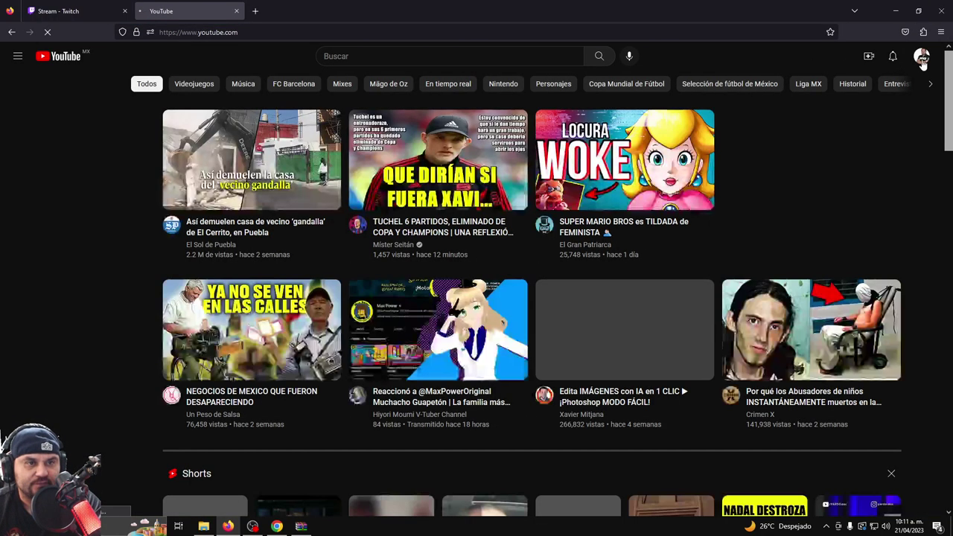
left_click(923, 64)
left_click(830, 168)
left_click(837, 166)
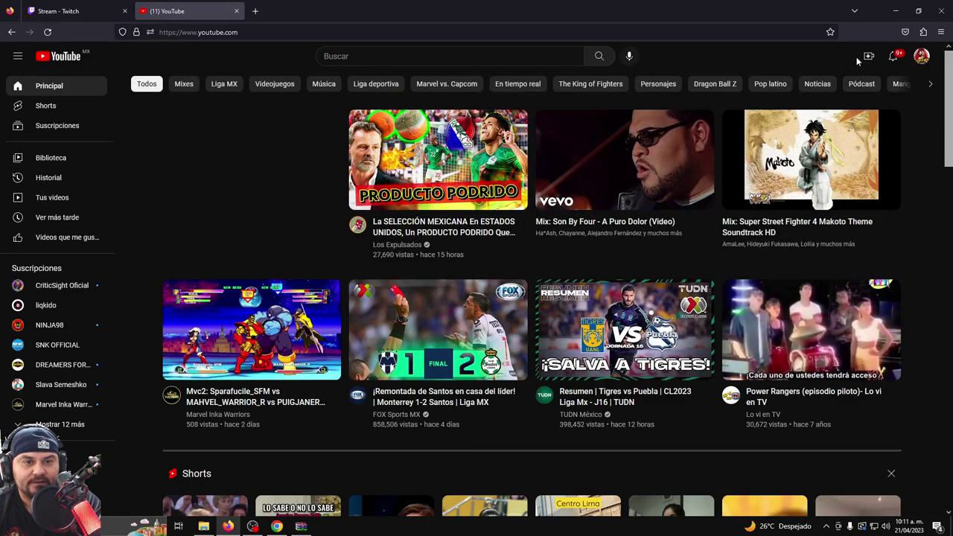
Open YouTube's Create > Transmitir en vivo page with the stream key and server URL.
left_click(869, 57)
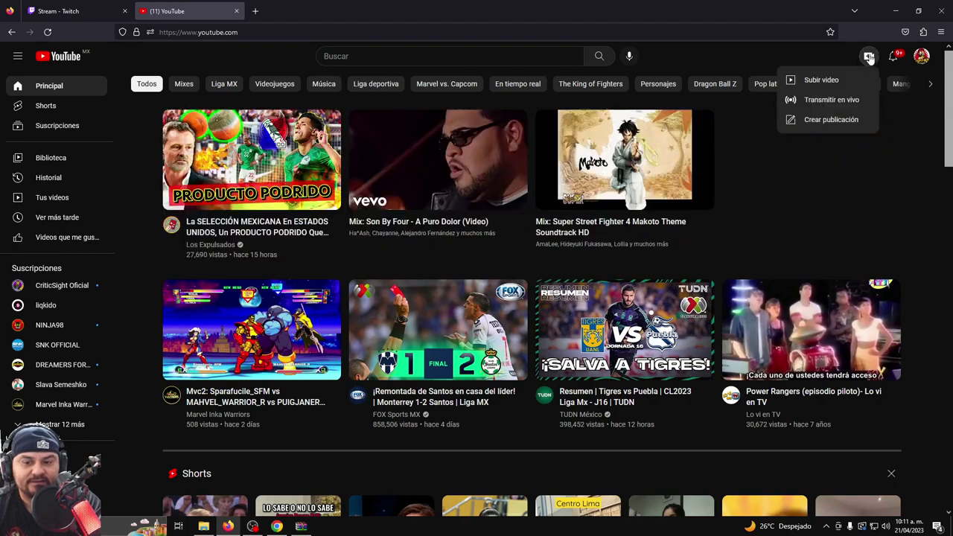
left_click(832, 102)
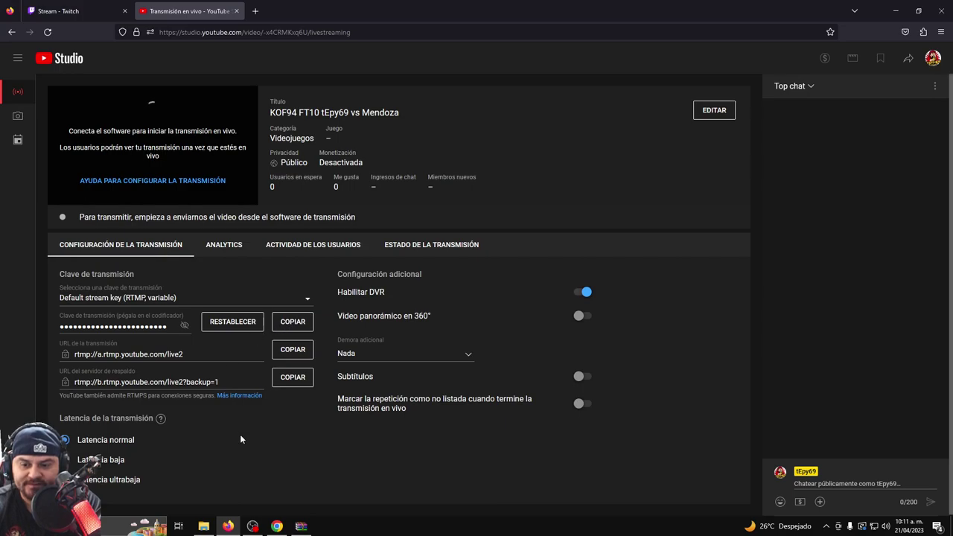
left_click(252, 526)
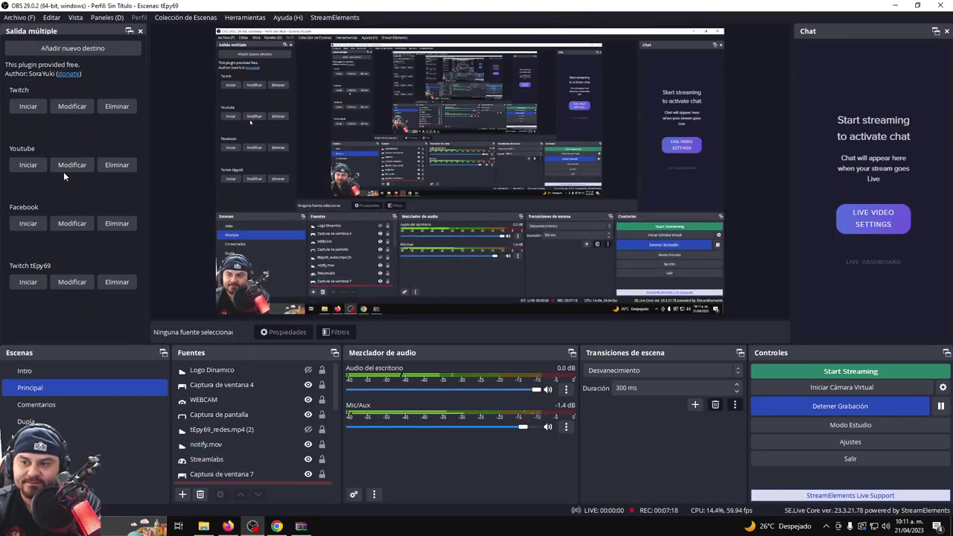
left_click(65, 170)
left_click_drag(417, 190, 312, 192)
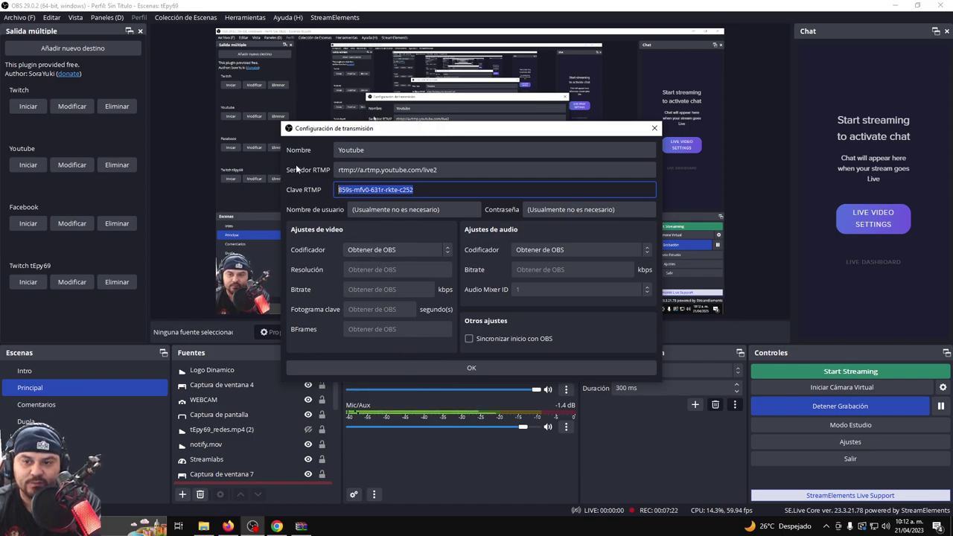
left_click(423, 366)
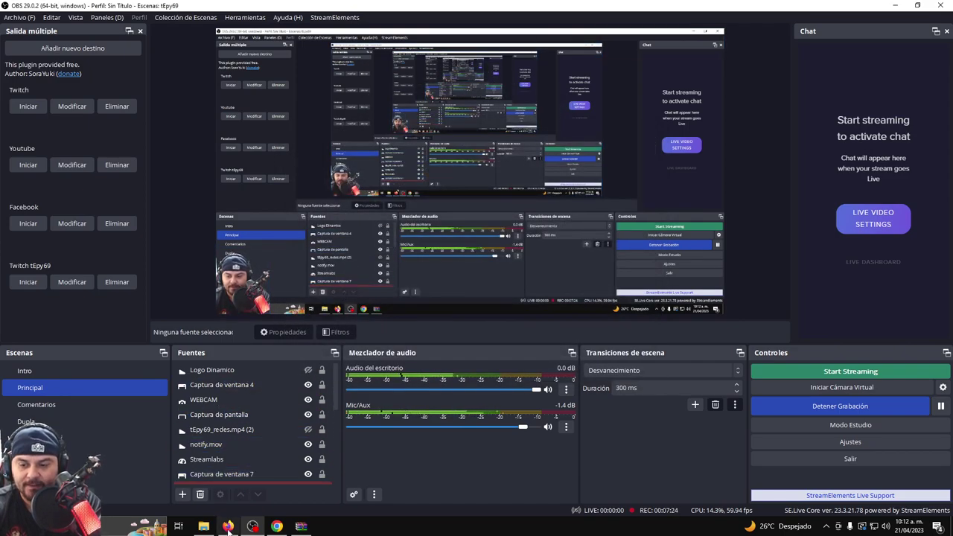
left_click(228, 526)
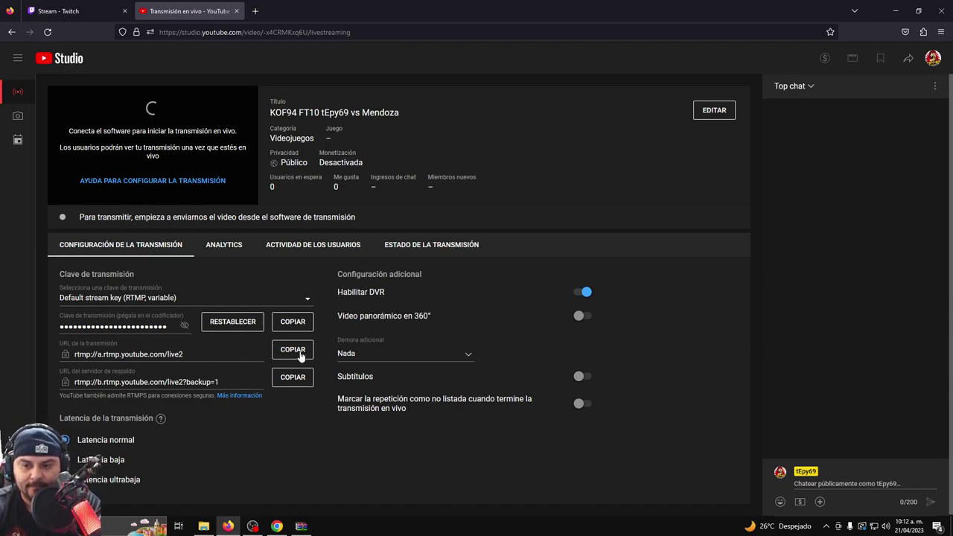
left_click(253, 526)
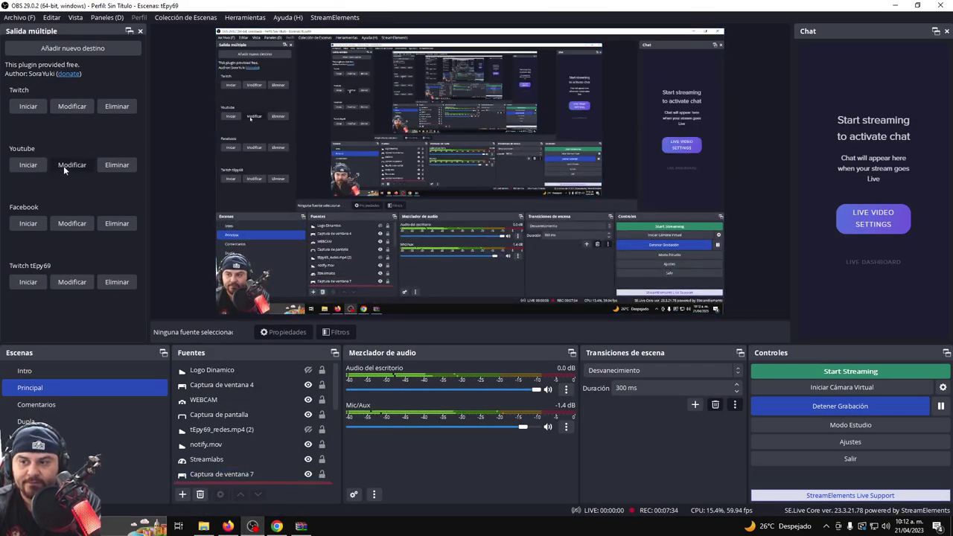
left_click(63, 165)
left_click_drag(440, 170, 314, 177)
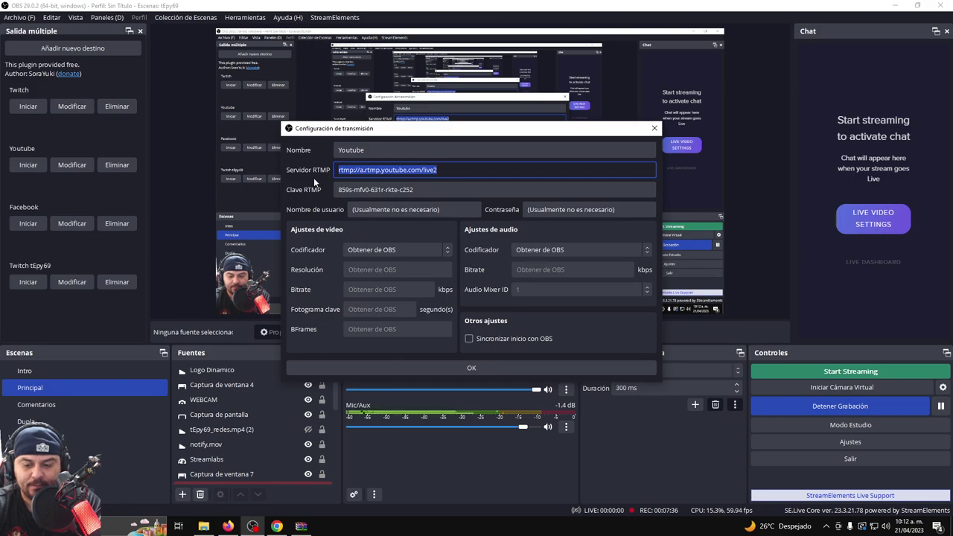
left_click(469, 368)
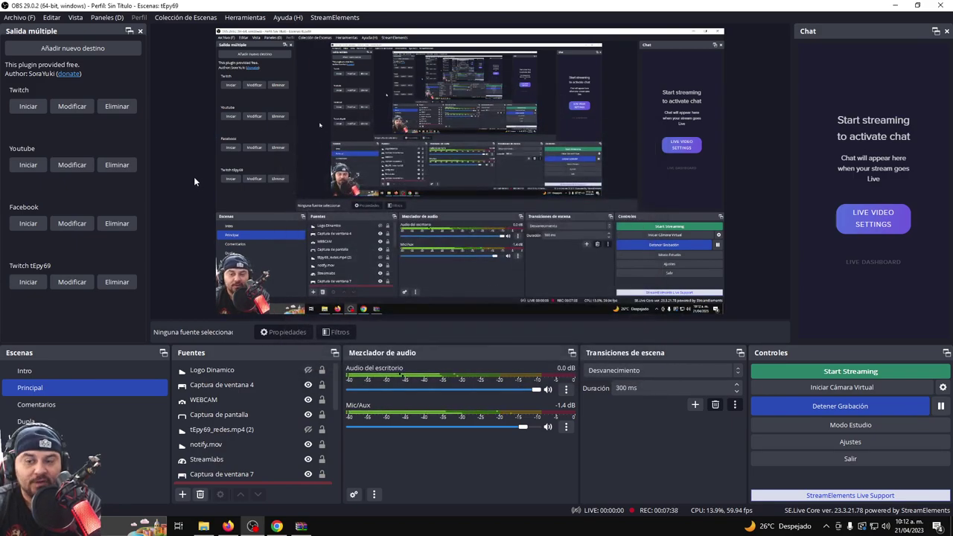
left_click(335, 17)
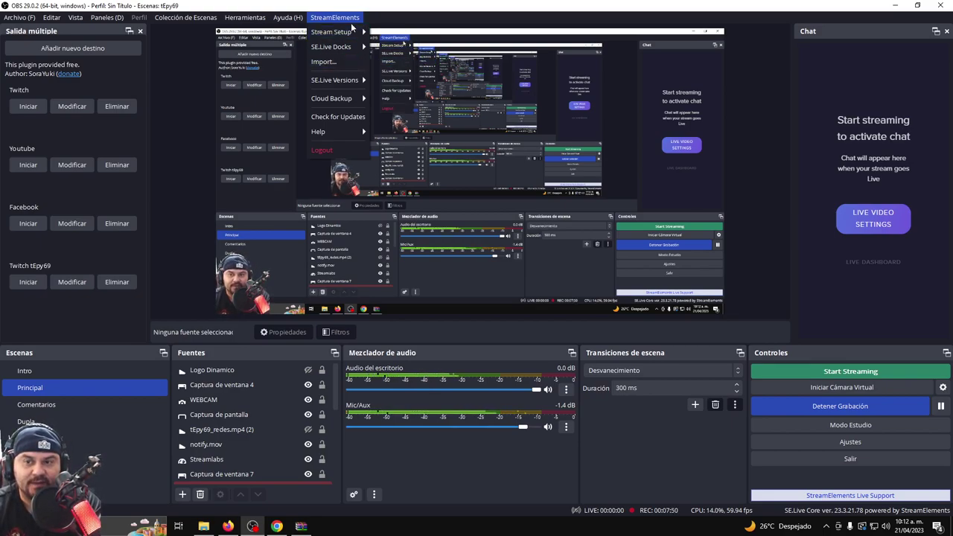
mouse_move(363, 36)
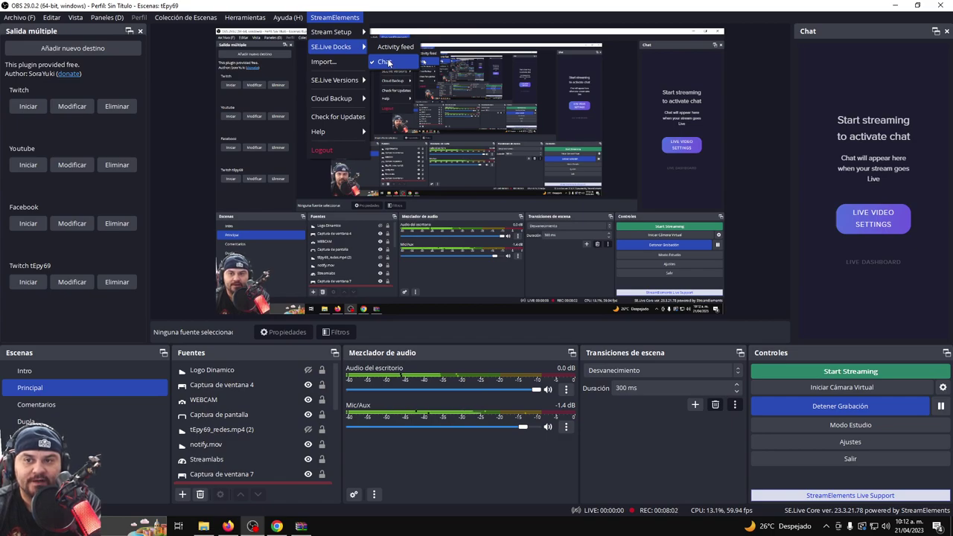
mouse_move(341, 84)
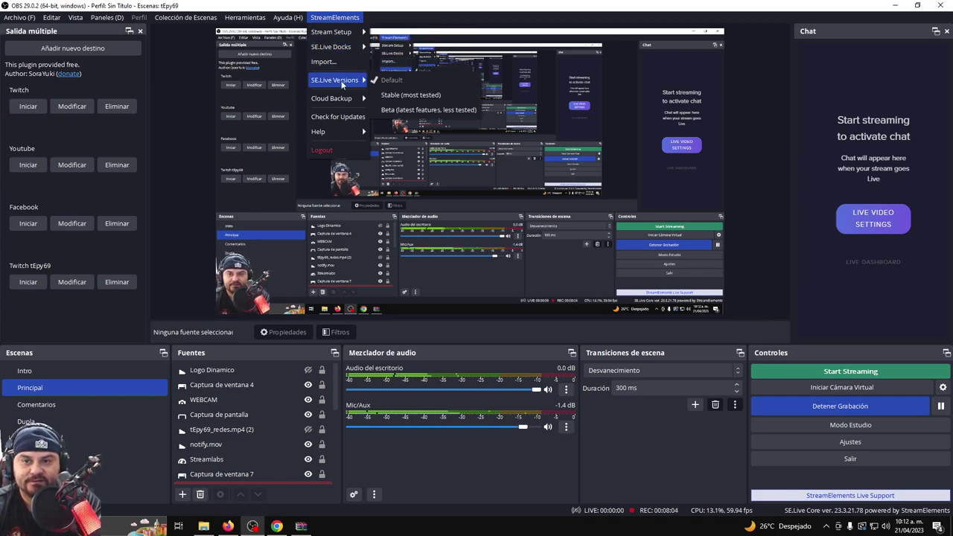
left_click(183, 114)
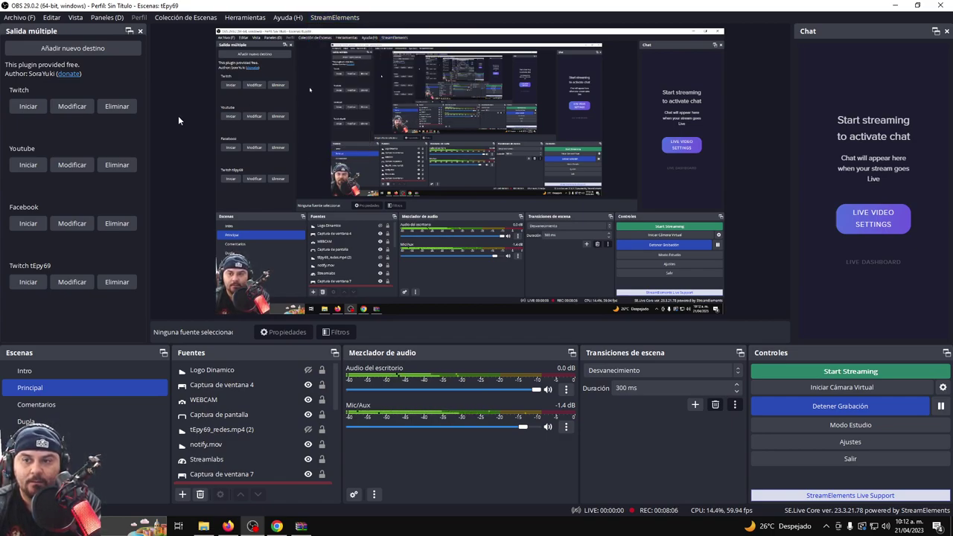
left_click(227, 526)
Edit the stream details and set the game title to The King of Fighters '95.
left_click(714, 109)
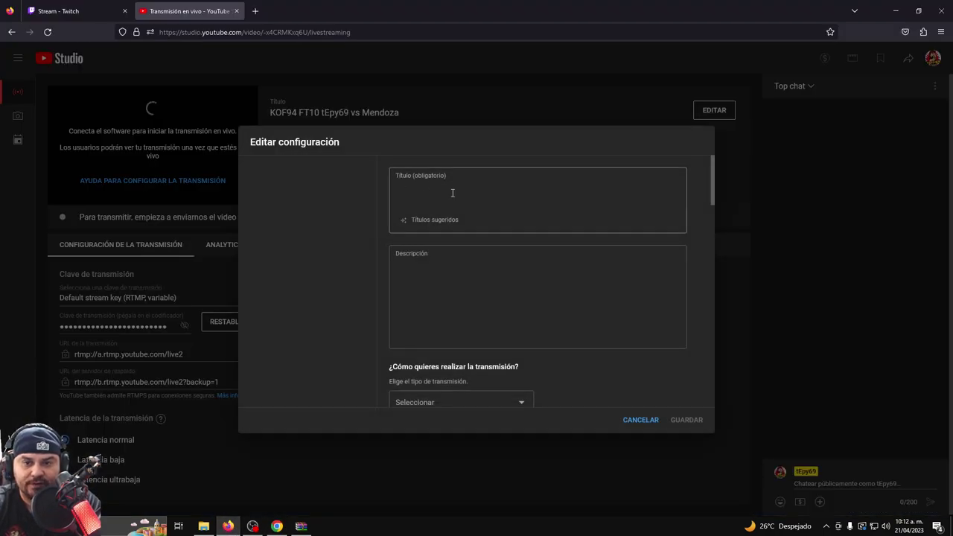
scroll(485, 292, "down", 4)
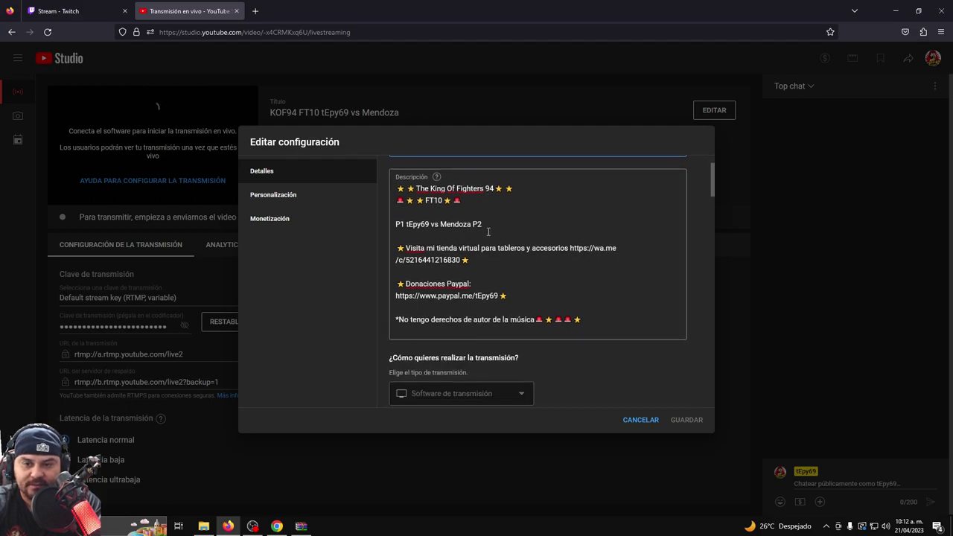
left_click(468, 381)
type("the king of fi")
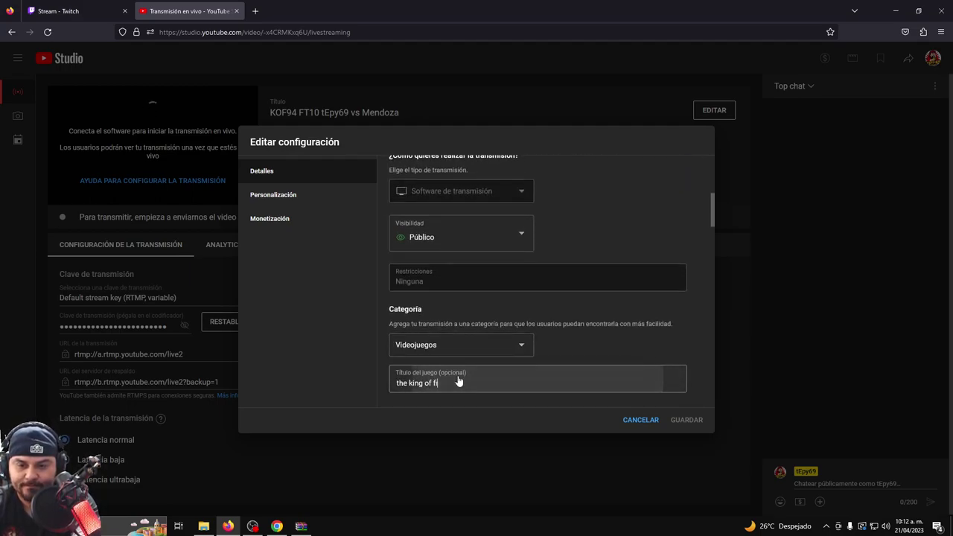
type("ghters 95")
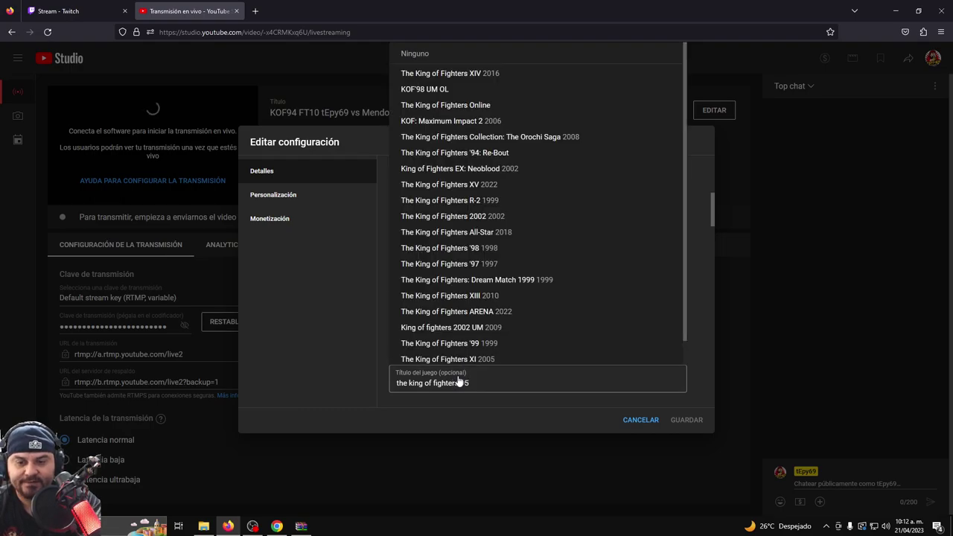
left_click(490, 78)
Set Monetización to Activada and save the stream settings.
left_click(283, 219)
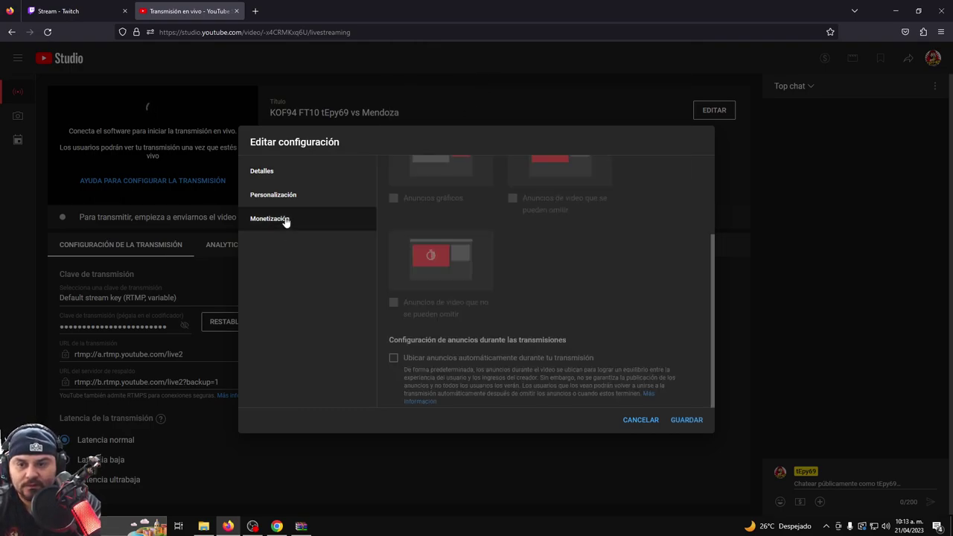
left_click(422, 191)
left_click(422, 186)
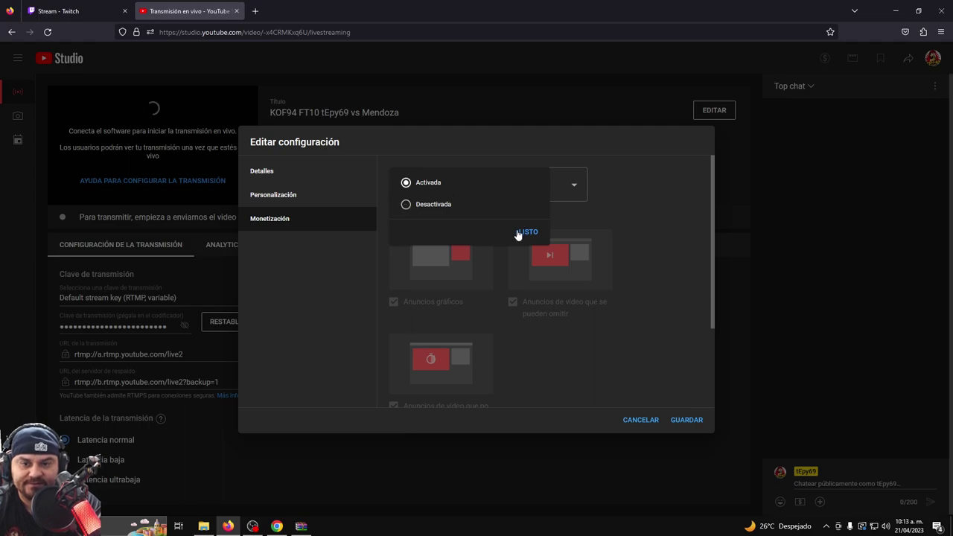
left_click(526, 231)
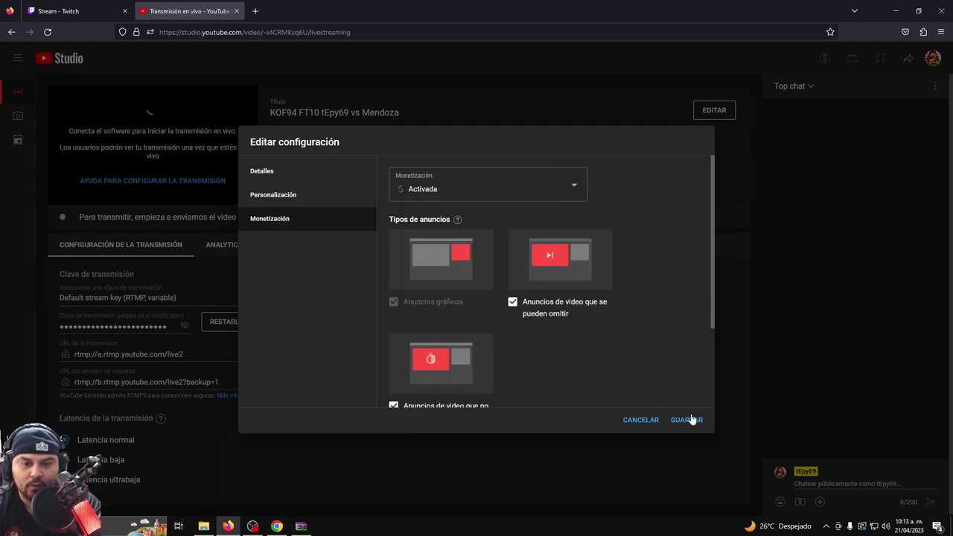
left_click(692, 420)
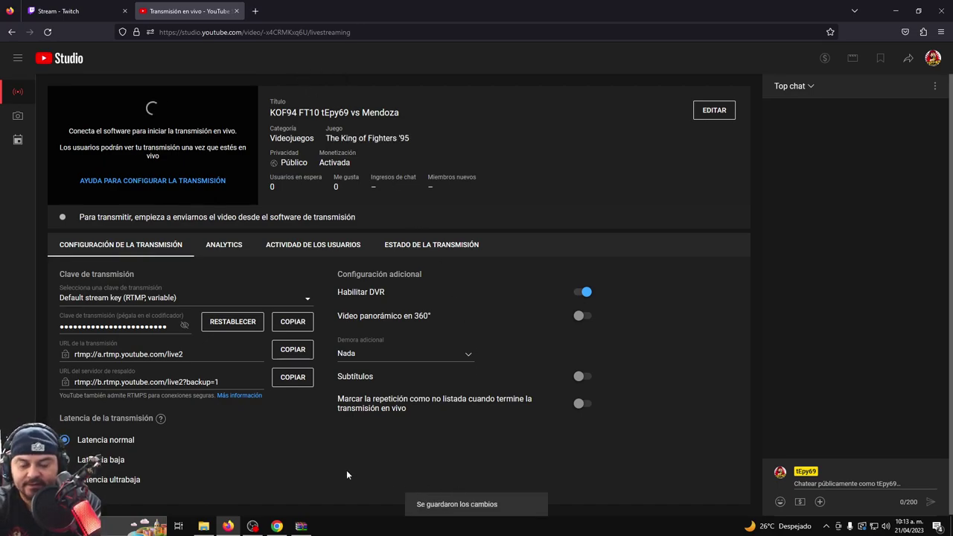
left_click(253, 526)
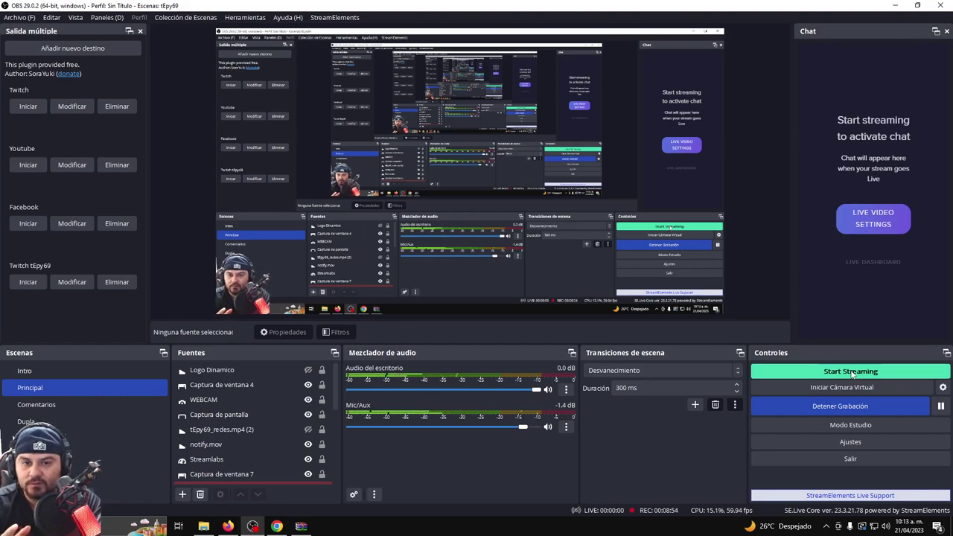
Start streaming and go live using the YouTube Live Dashboard settings instead of a new video.
left_click(852, 372)
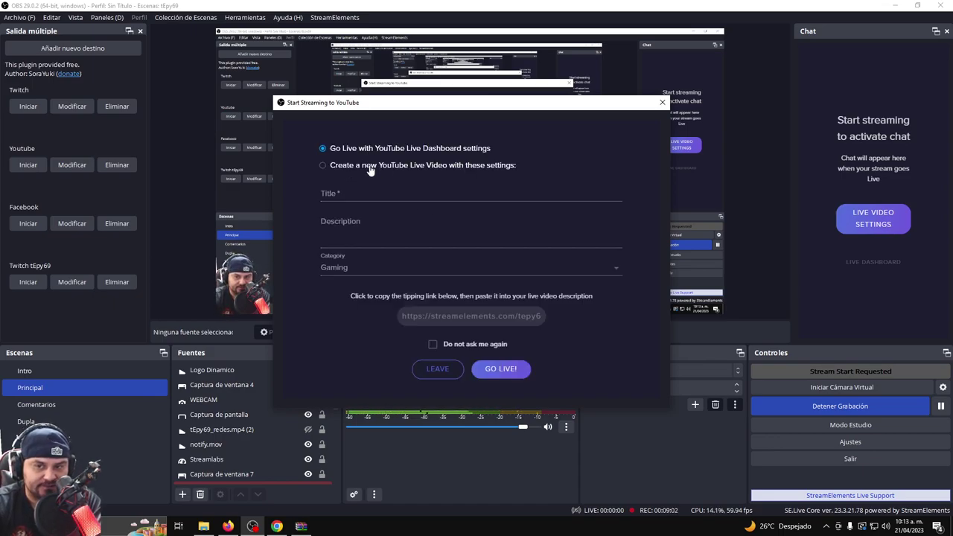
left_click(370, 169)
left_click(372, 195)
type("fghfhgjhgjghkhgjk")
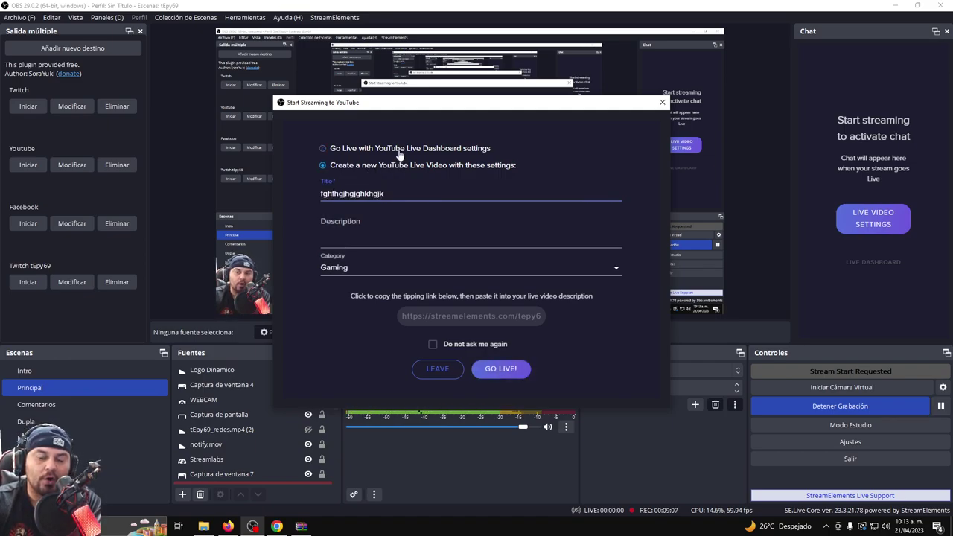
left_click(400, 154)
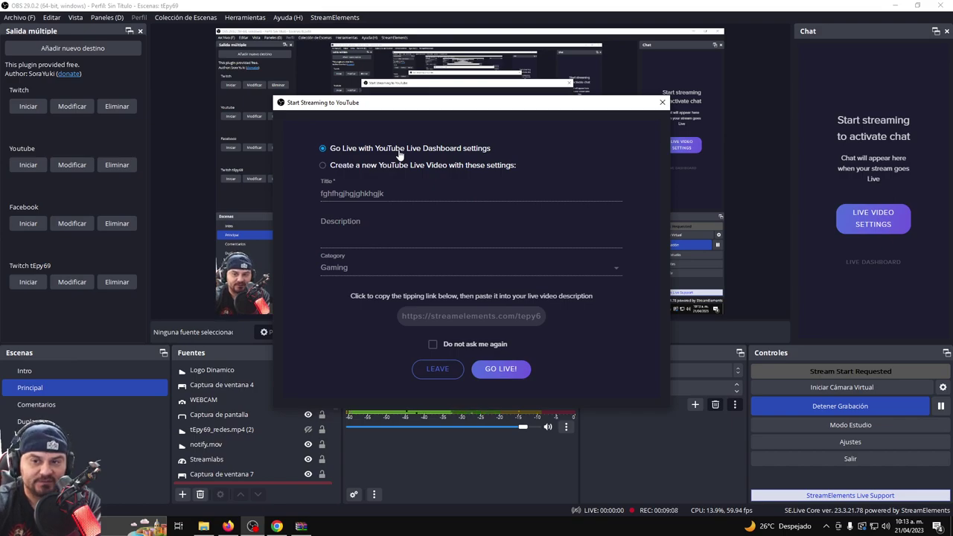
key("alt+Tab")
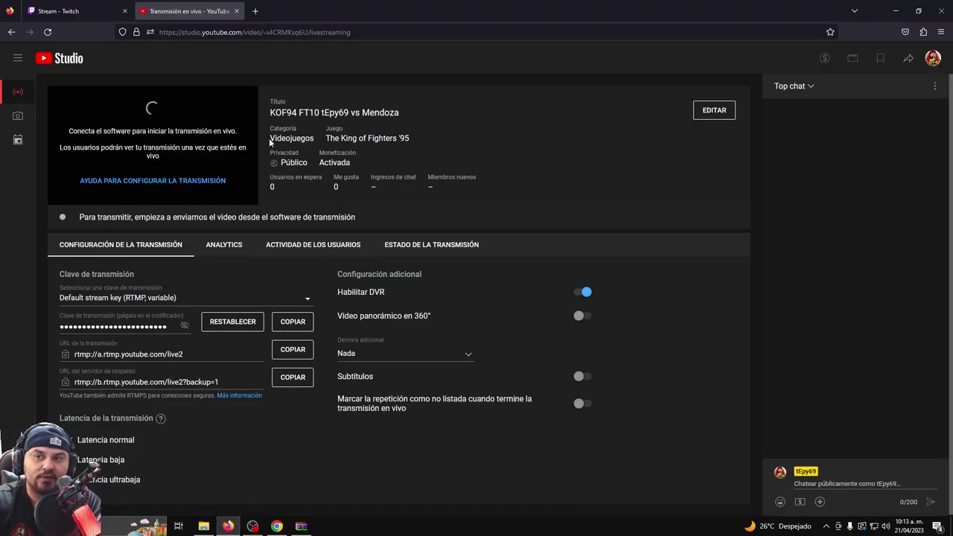
left_click(252, 525)
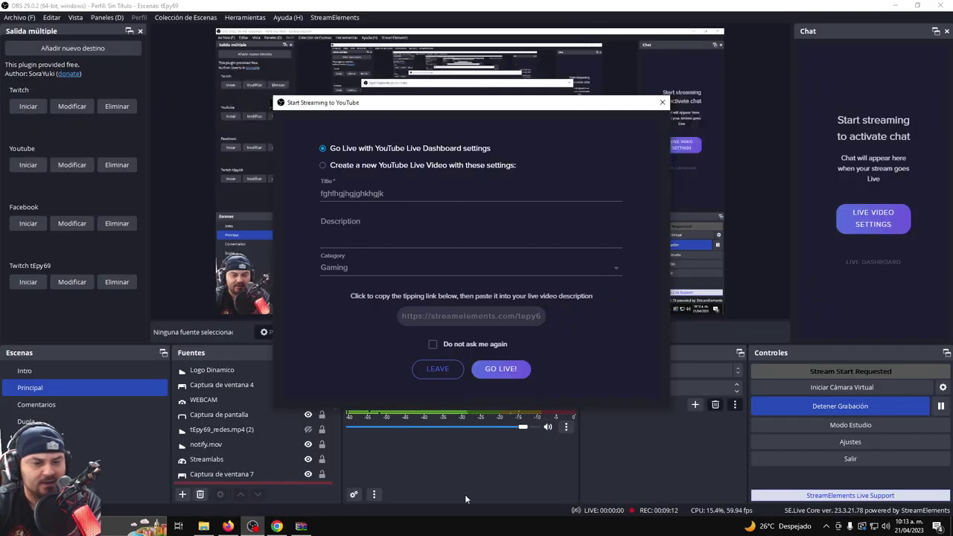
left_click(500, 369)
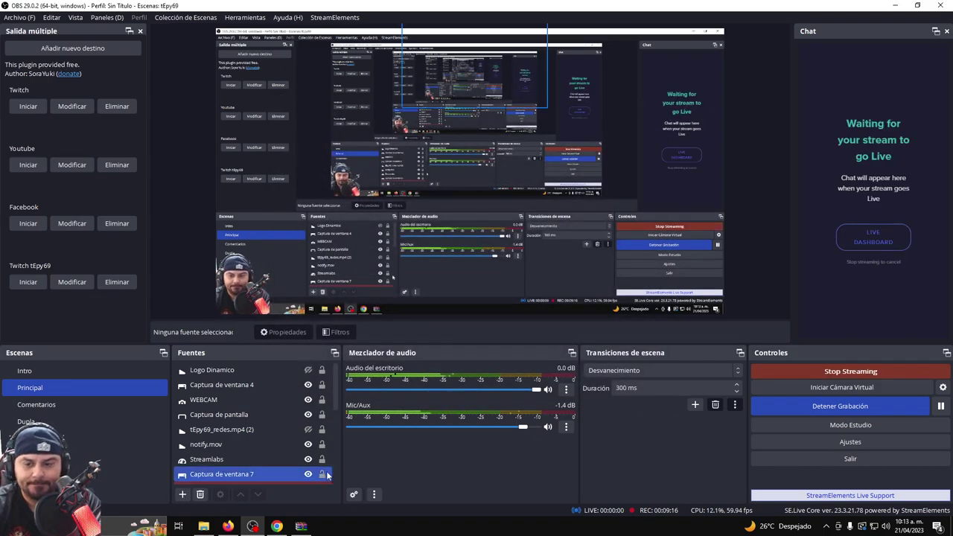
Check the live YouTube broadcast, send a test chat message, then bring up the Twitch tab.
left_click(236, 526)
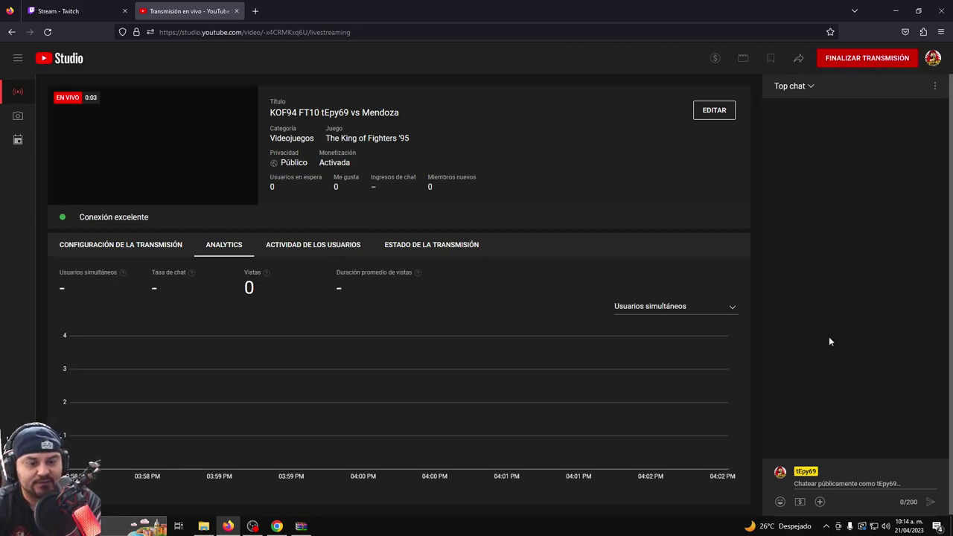
type("bbnbbnbnbnbnbnbn")
key("Return")
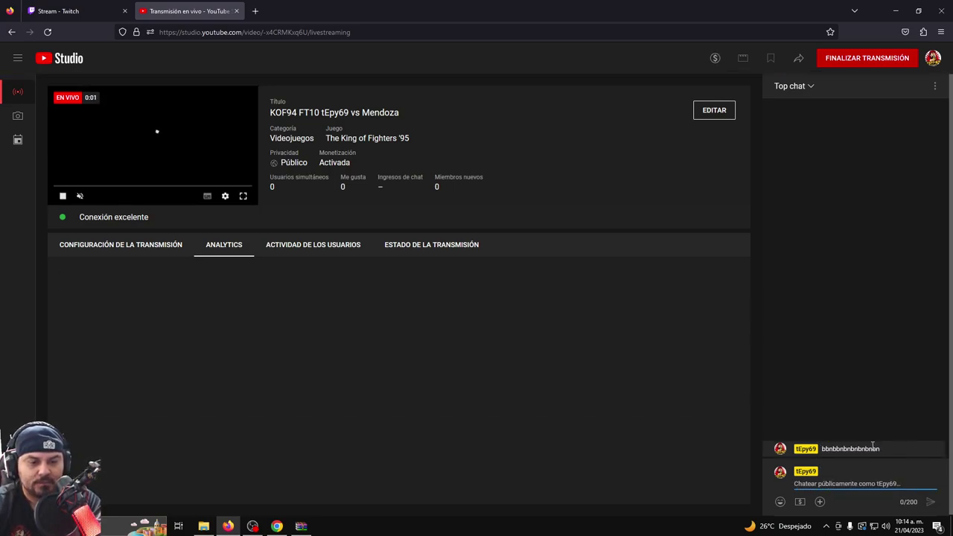
key("alt+Tab")
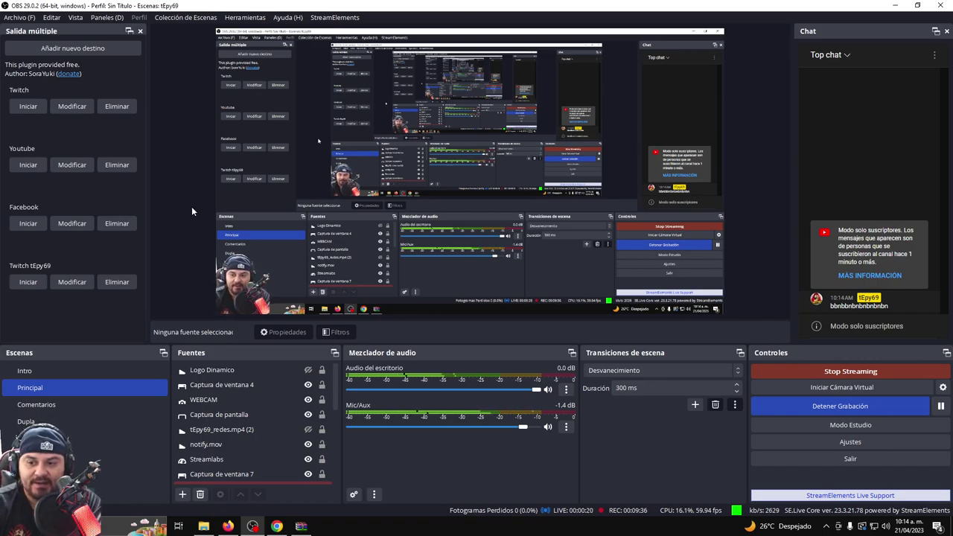
left_click(228, 526)
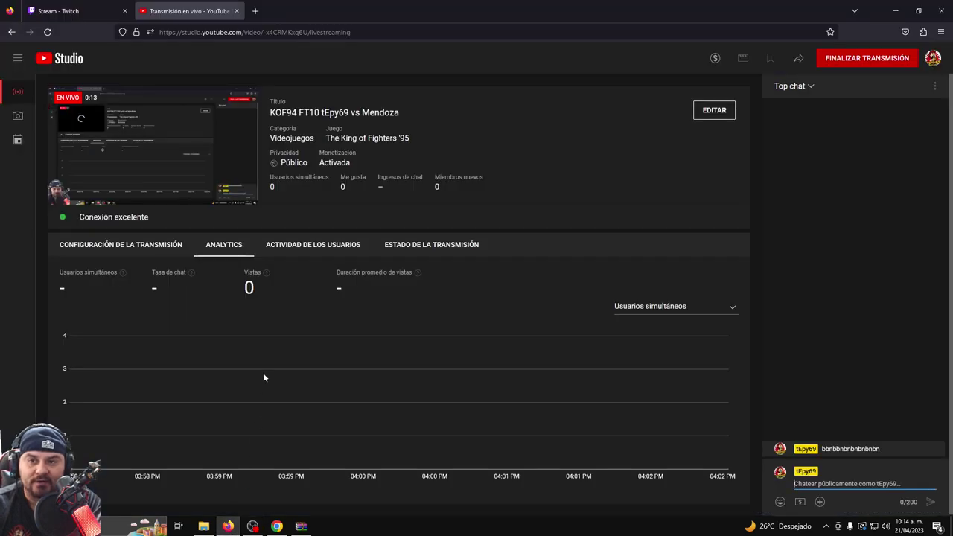
left_click(89, 10)
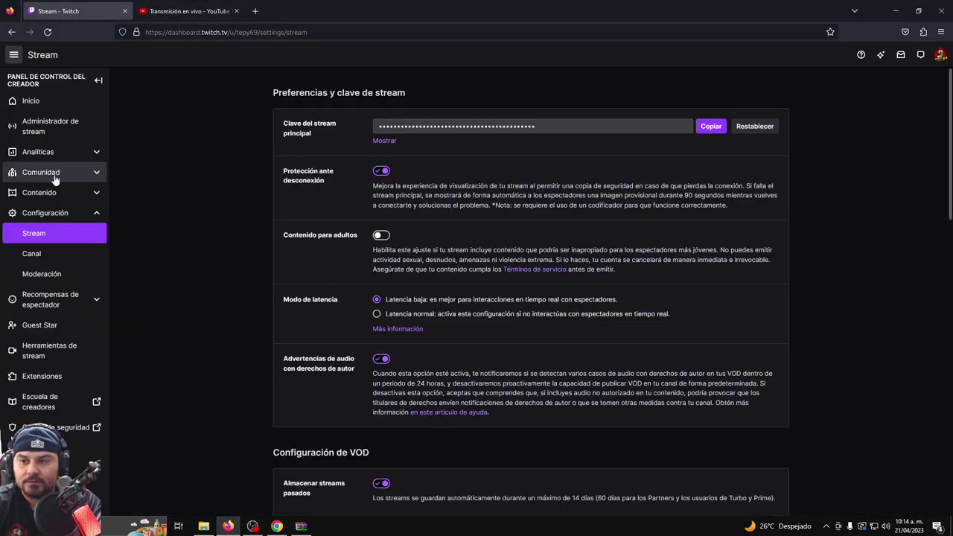
Open Twitch's stream information editor and change the notification's game number to 95.
left_click(52, 126)
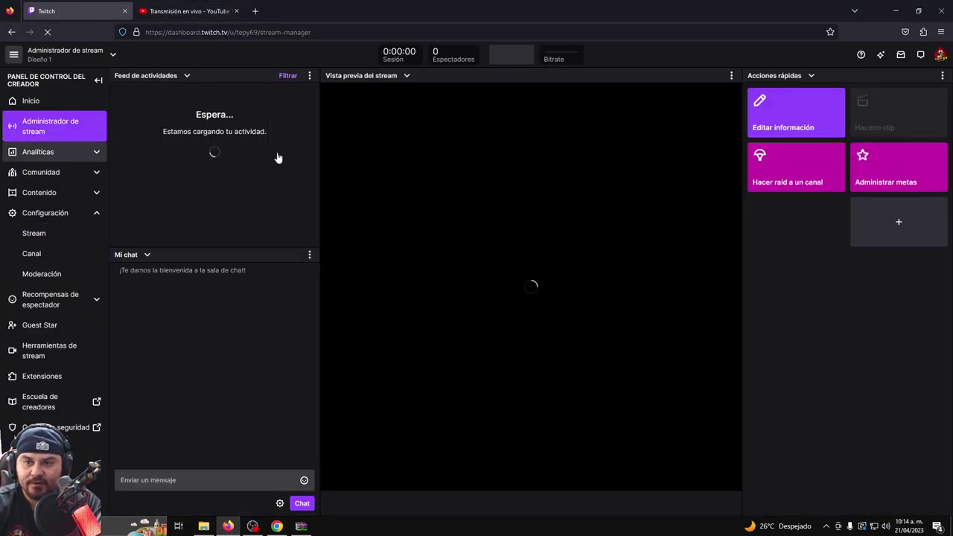
left_click(794, 131)
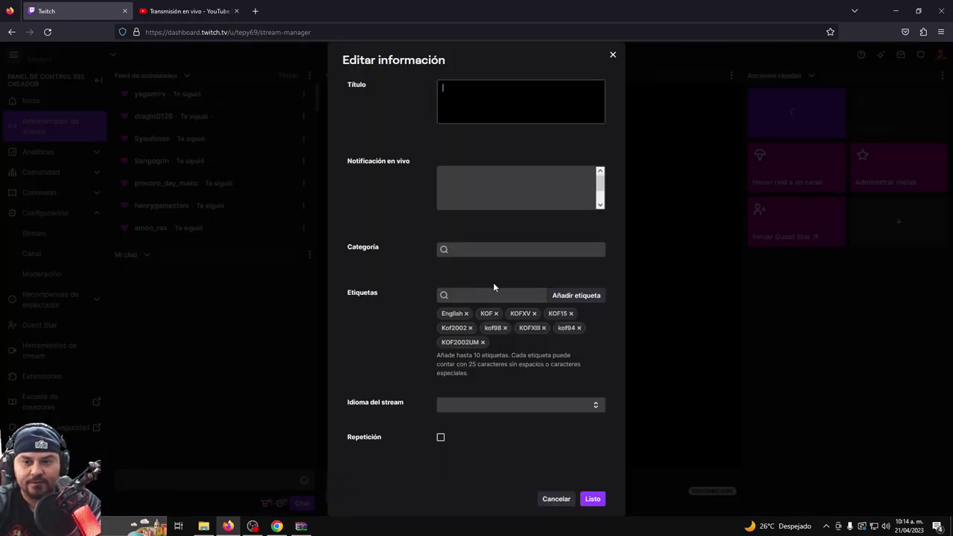
left_click_drag(568, 95, 474, 89)
left_click(533, 173)
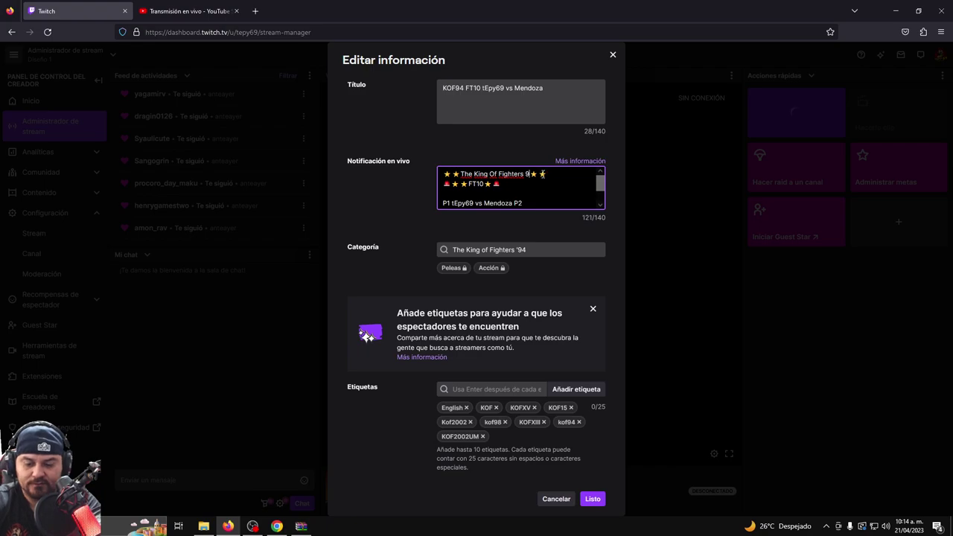
Set the Twitch category to The King of Fighters '95, save, and start OBS's Twitch output.
left_click(565, 253)
key("BackSpace")
type("5")
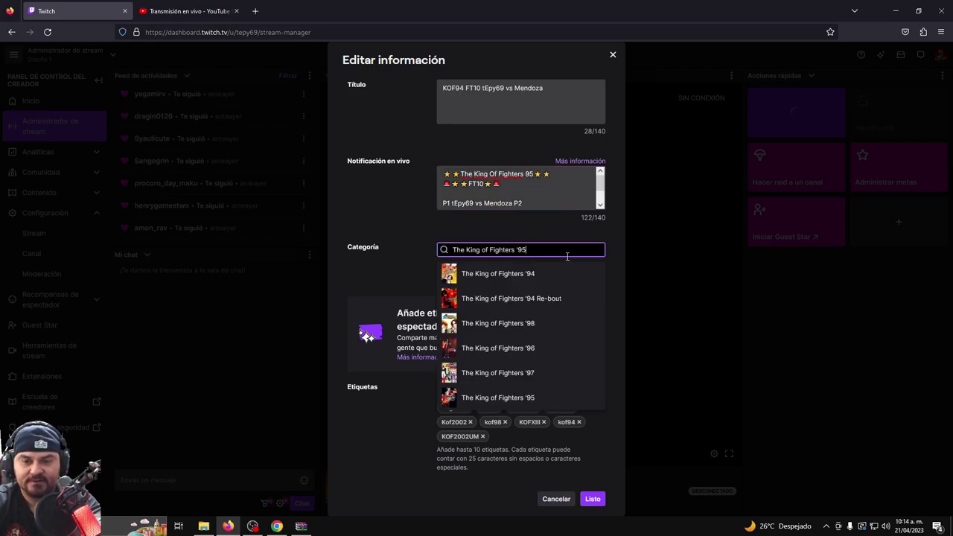
left_click(579, 277)
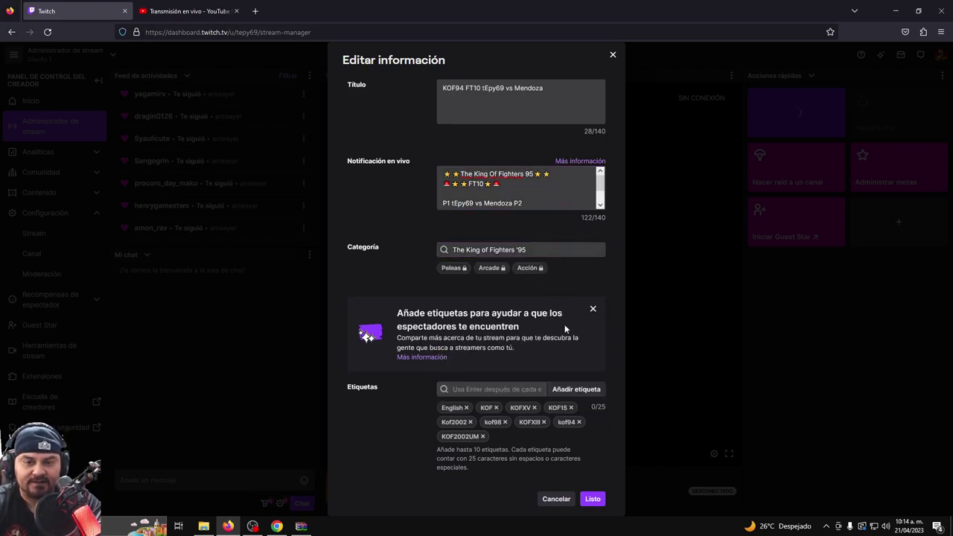
left_click(596, 499)
left_click(253, 526)
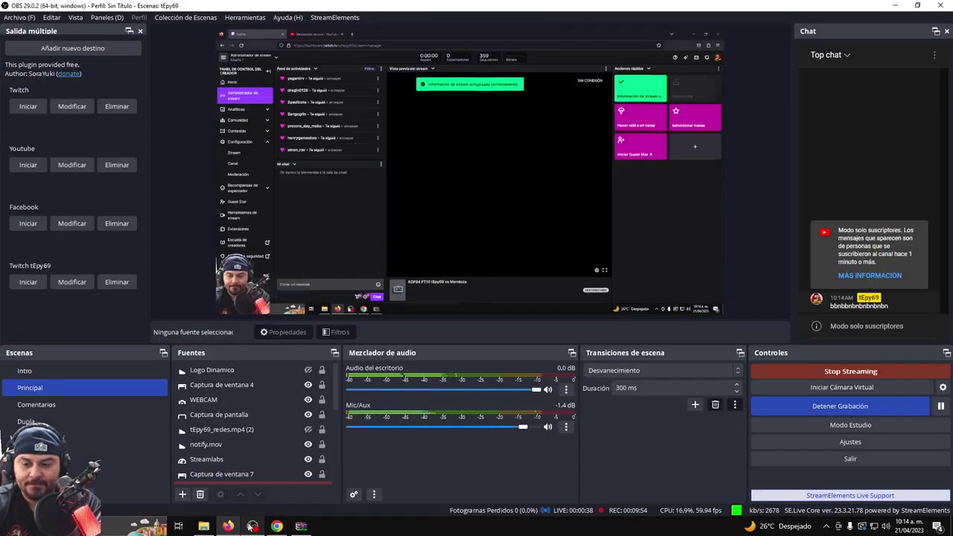
left_click(26, 285)
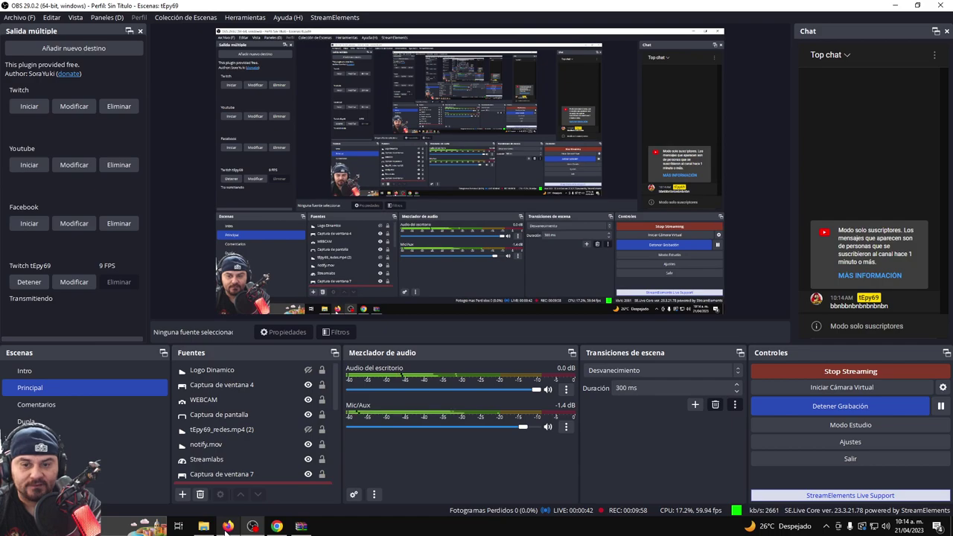
Play the Twitch stream preview to confirm it's live, then return to Chrome's ingest list.
left_click(227, 527)
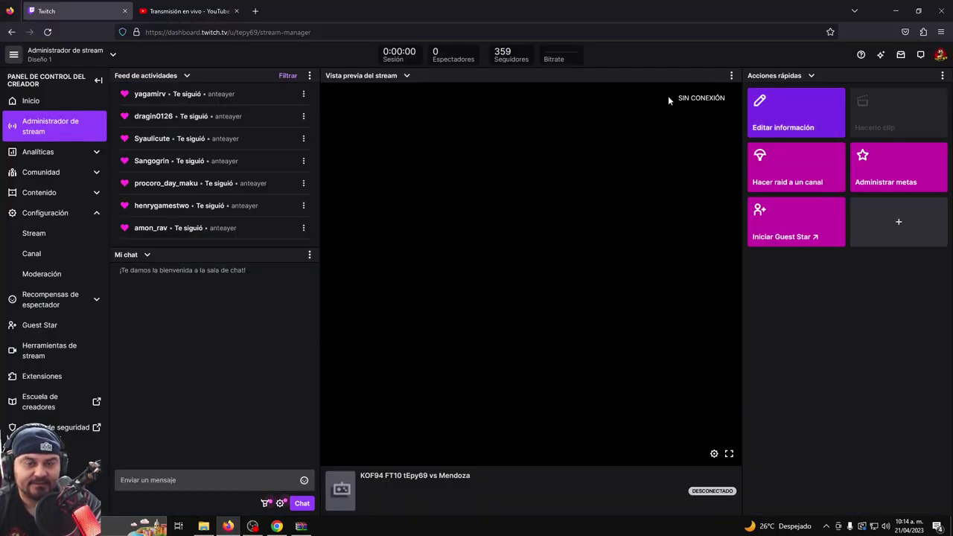
left_click_drag(669, 101, 699, 96)
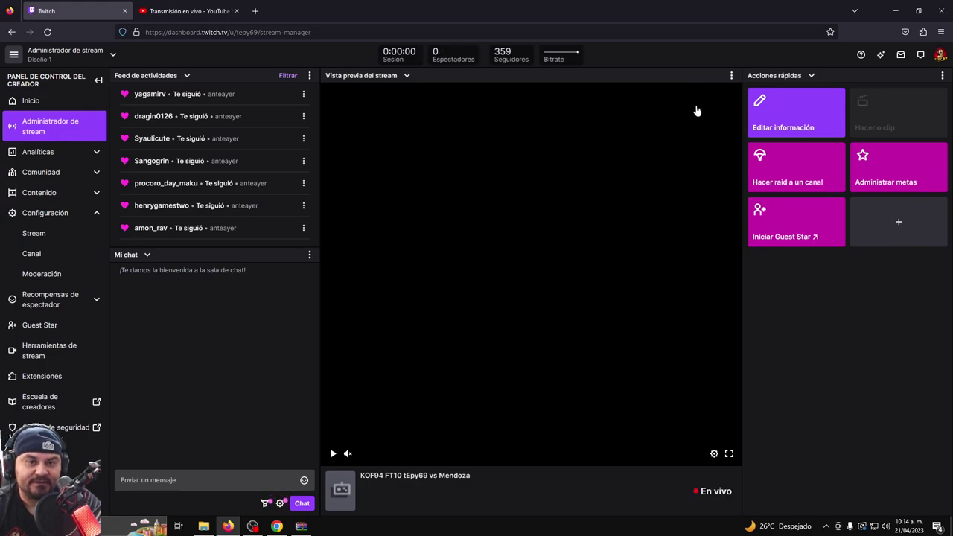
left_click(654, 137)
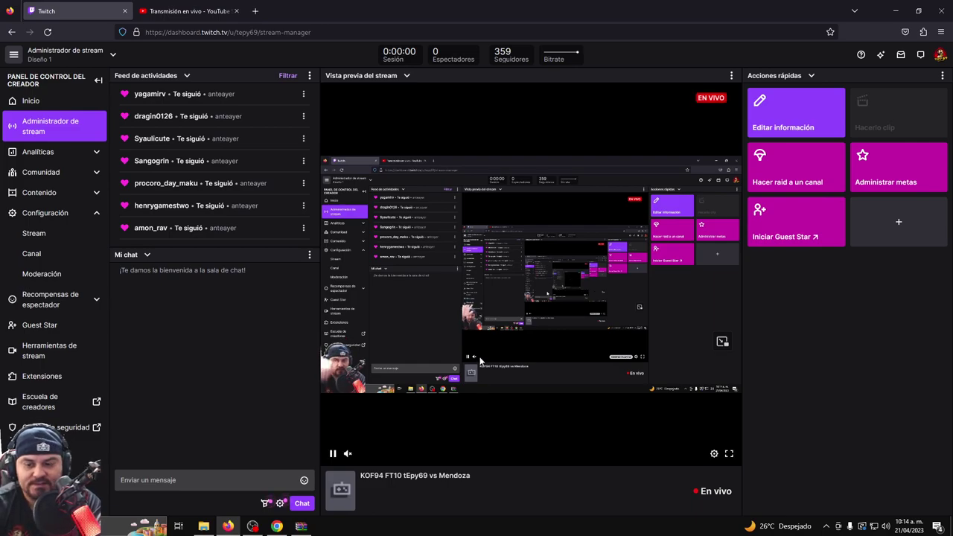
key("alt+Tab")
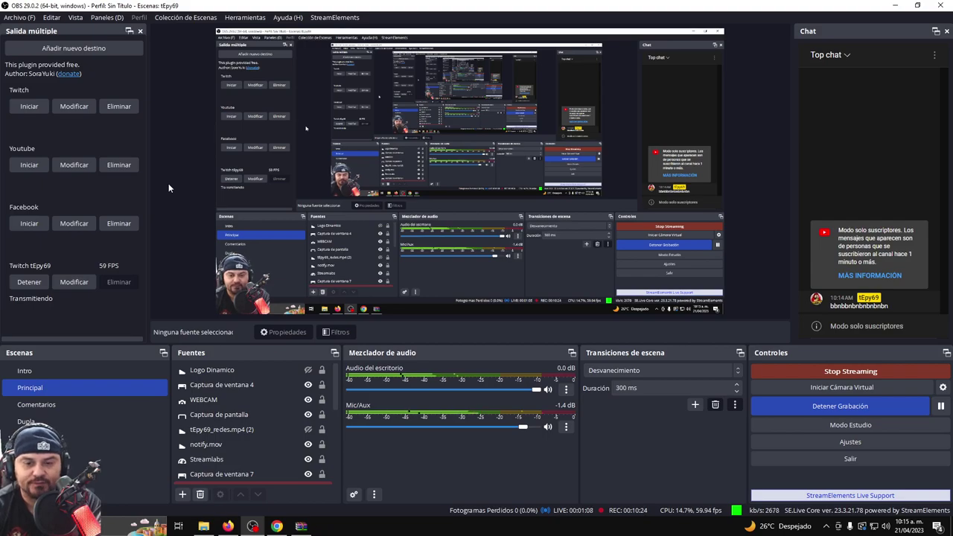
left_click(277, 527)
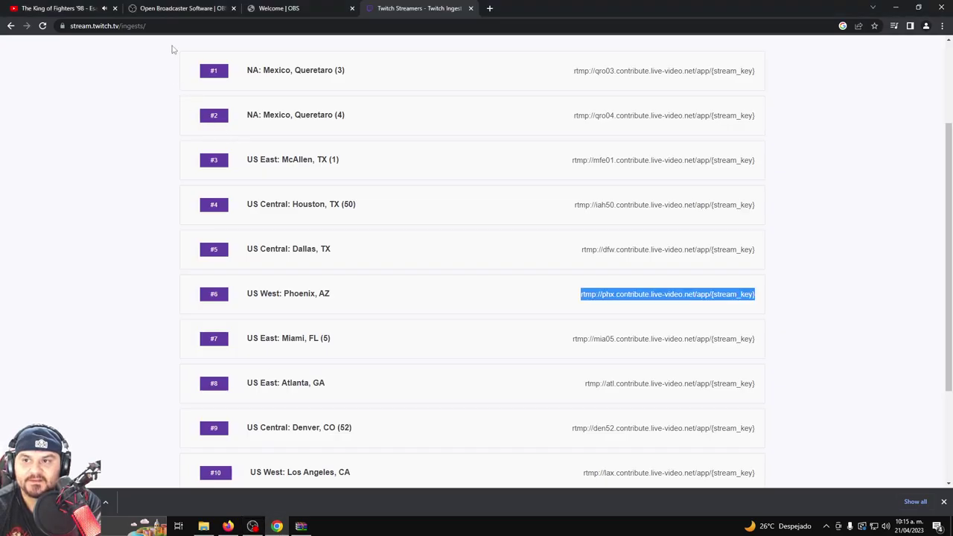
Open Facebook and switch to the gaming page profile.
left_click(268, 8)
left_click(295, 24)
type("facebook")
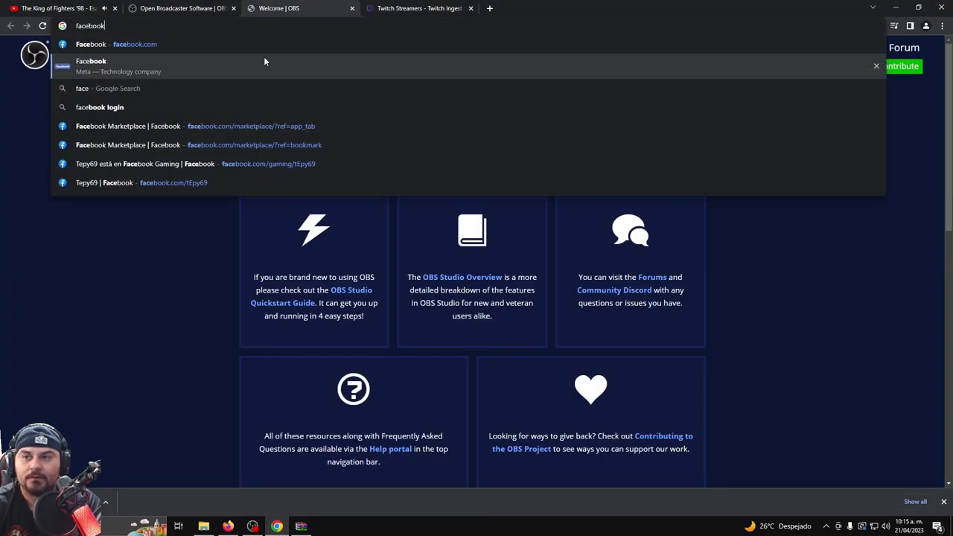
key("Return")
left_click(207, 153)
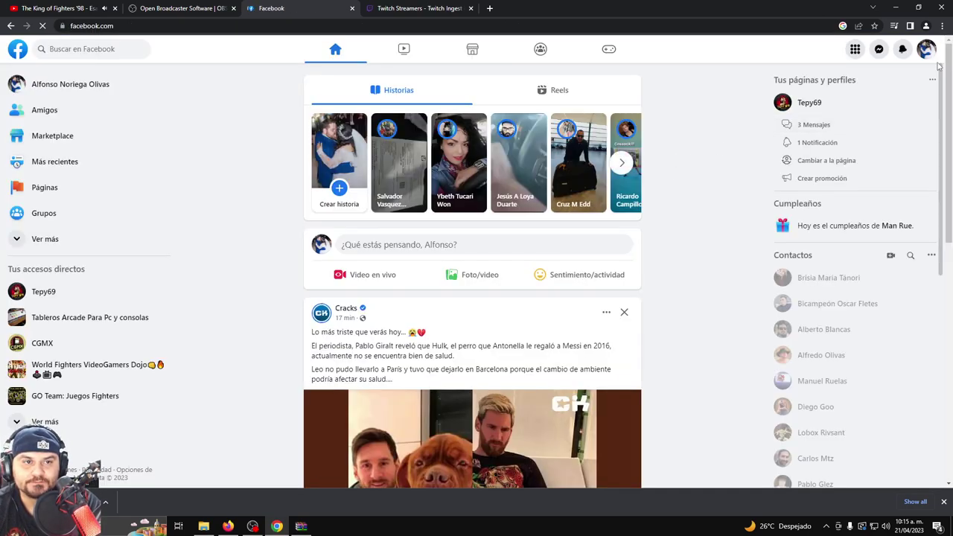
left_click(926, 49)
left_click(861, 118)
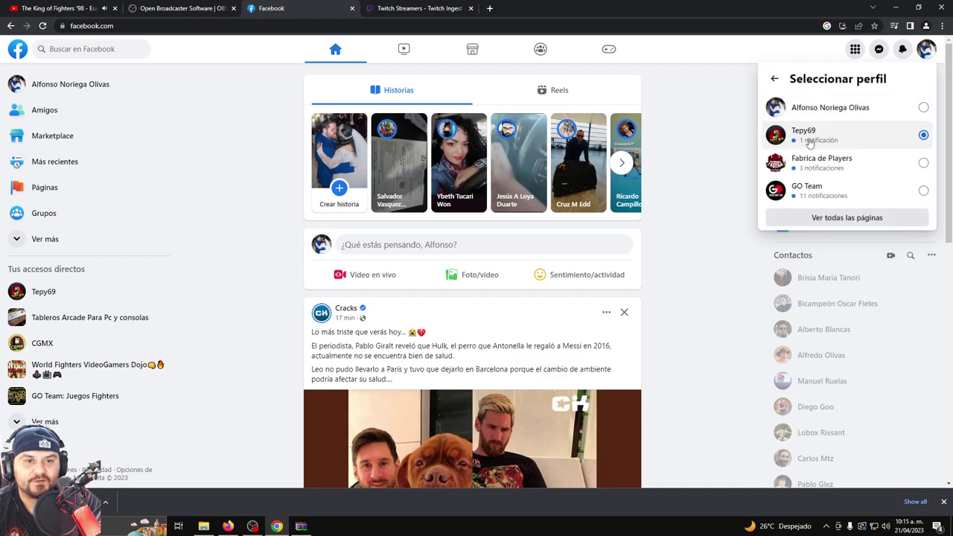
left_click(804, 131)
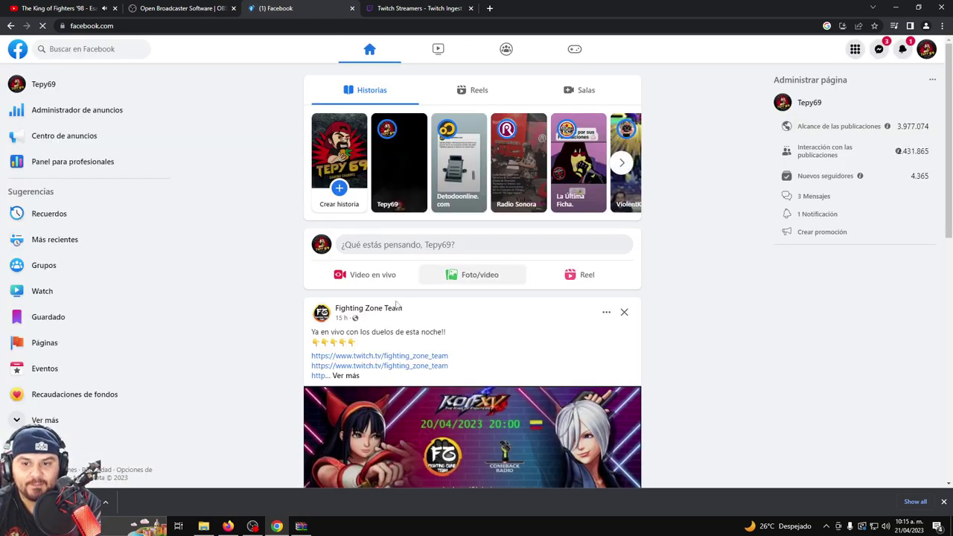
Create a live video using Software de streaming and copy its stream key.
left_click(372, 274)
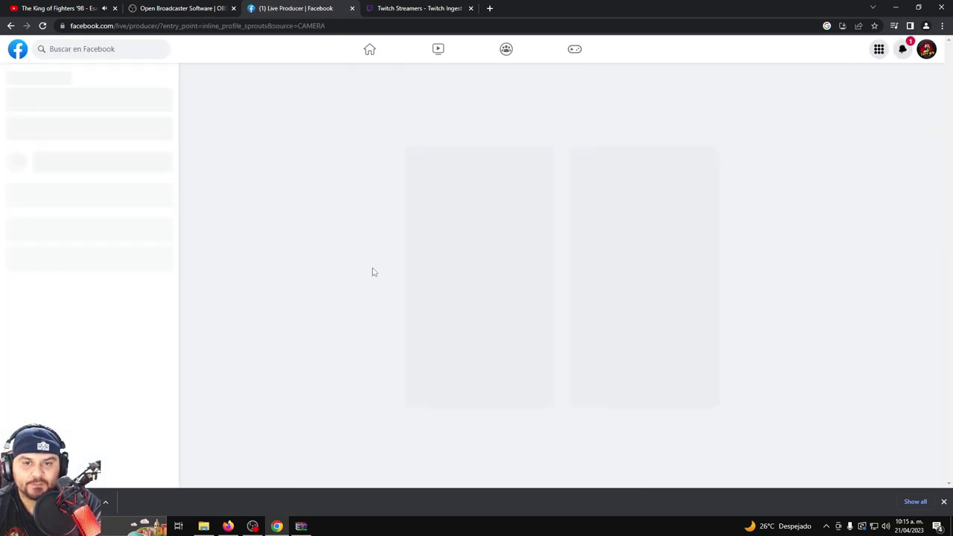
left_click(465, 406)
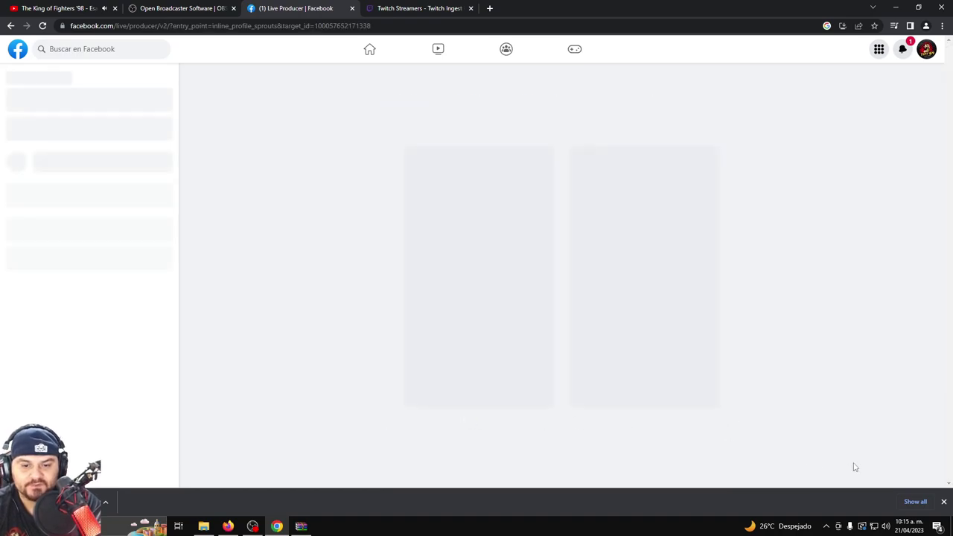
left_click(942, 504)
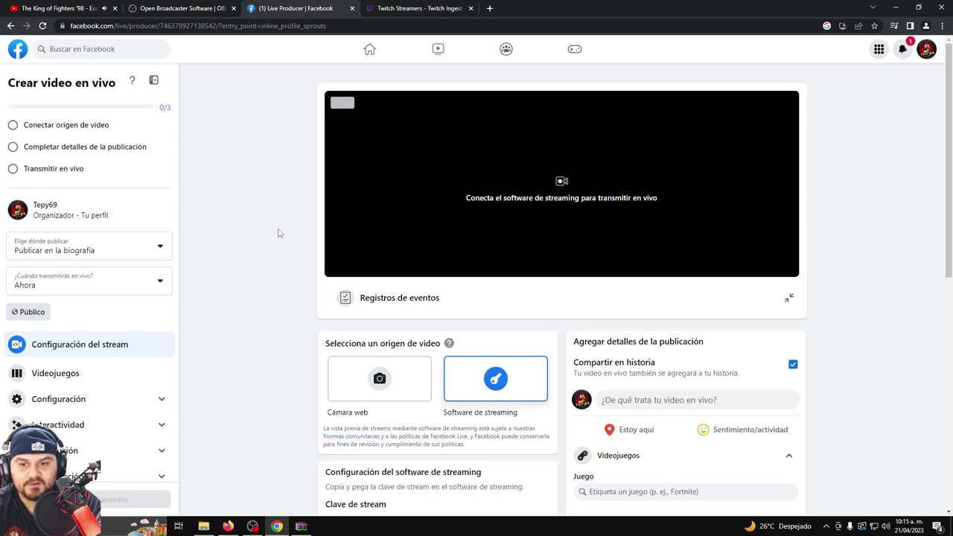
scroll(268, 233, "down", 4)
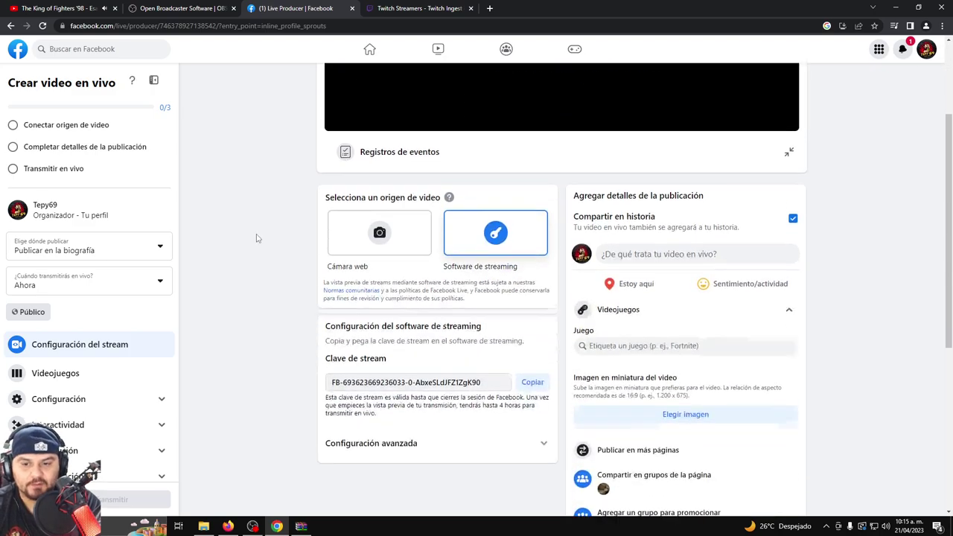
left_click_drag(354, 228, 511, 230)
key("ctrl+c")
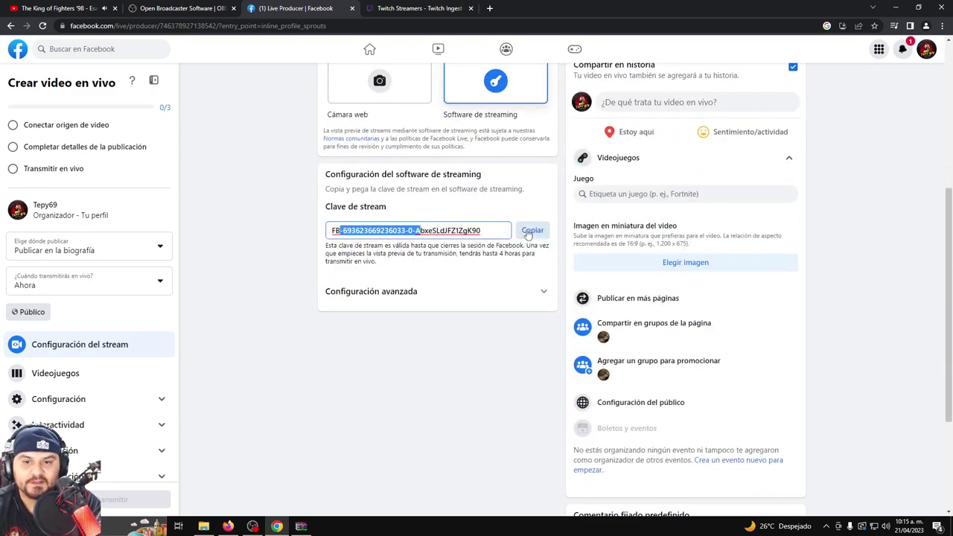
left_click(532, 230)
left_click(252, 527)
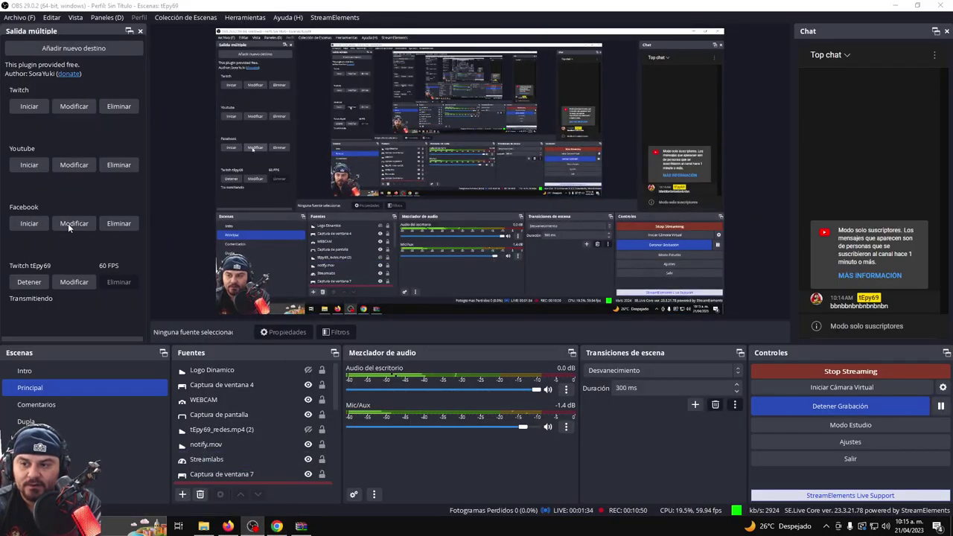
Paste the copied Facebook stream key into the Facebook output's settings.
left_click(71, 223)
key("Tab")
key("Tab")
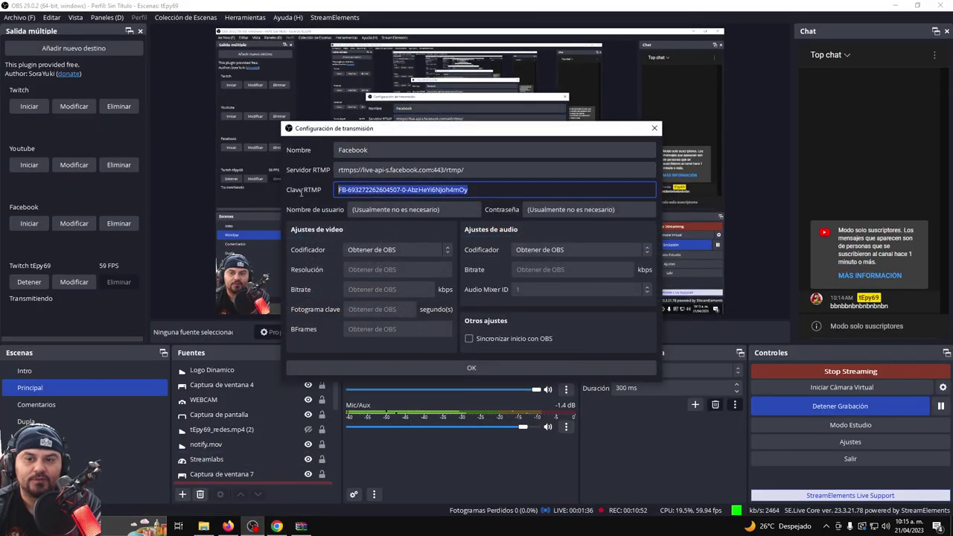
key("ctrl+v")
key("ctrl+a")
key("ctrl+v")
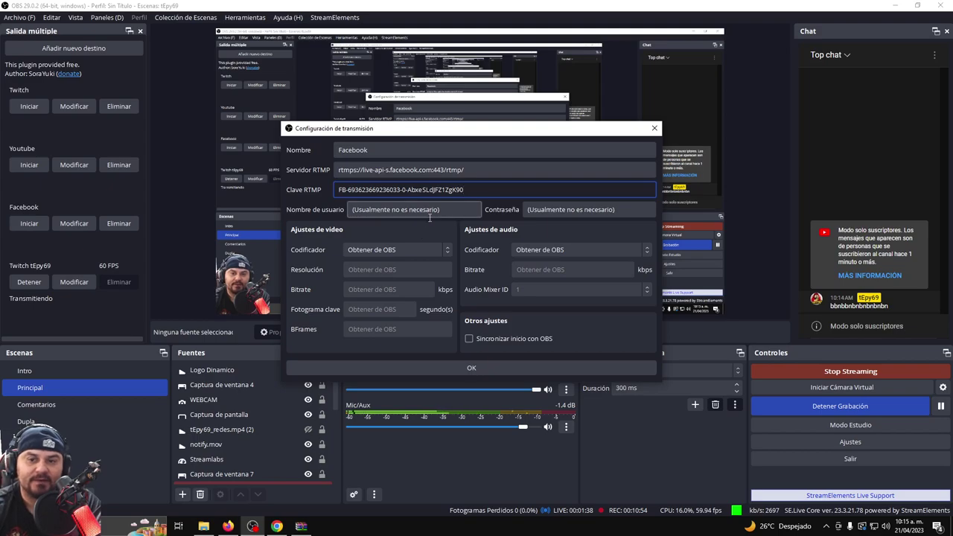
Set the Facebook destination's RTMP server to rtmps://live-api-s.facebook.com:443/rtmp/ and save it.
left_click(230, 526)
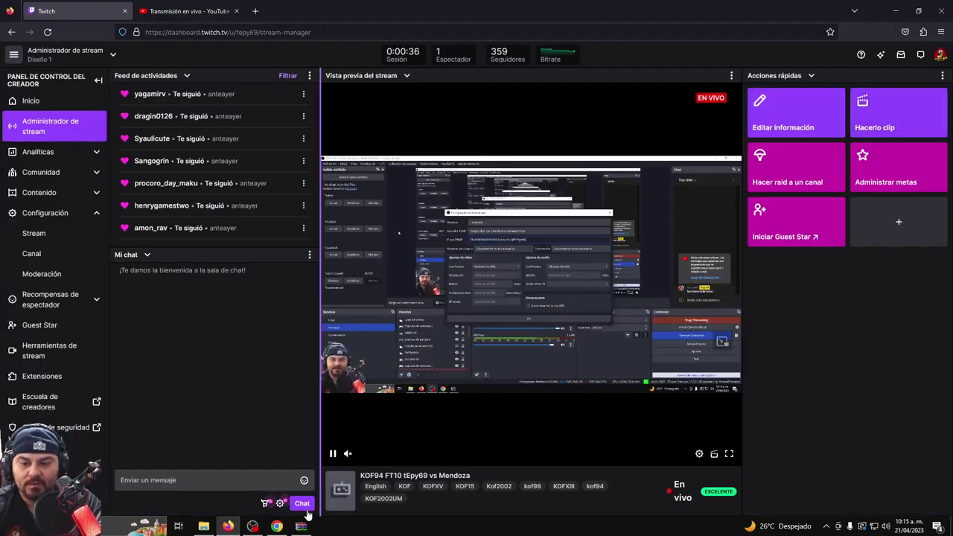
left_click(276, 525)
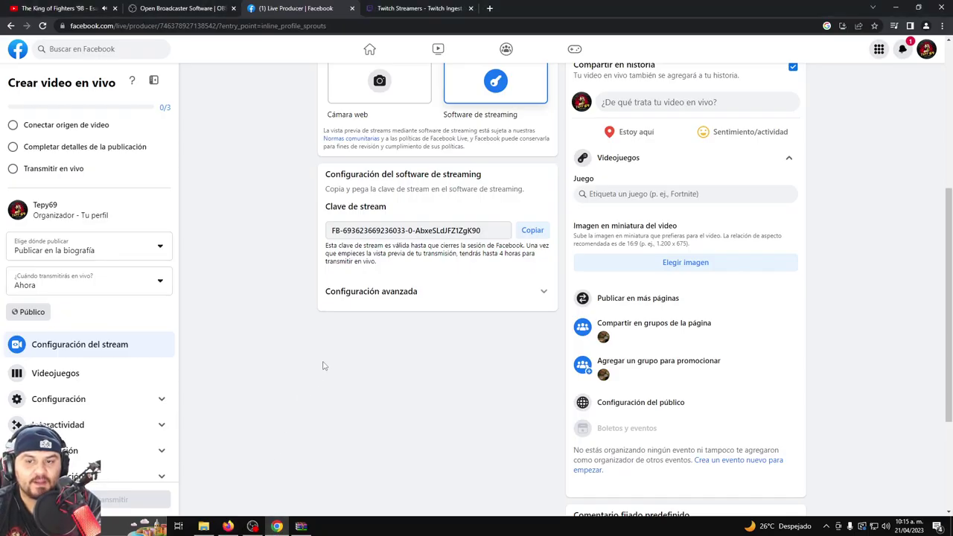
scroll(322, 365, "up", 1)
left_click(391, 392)
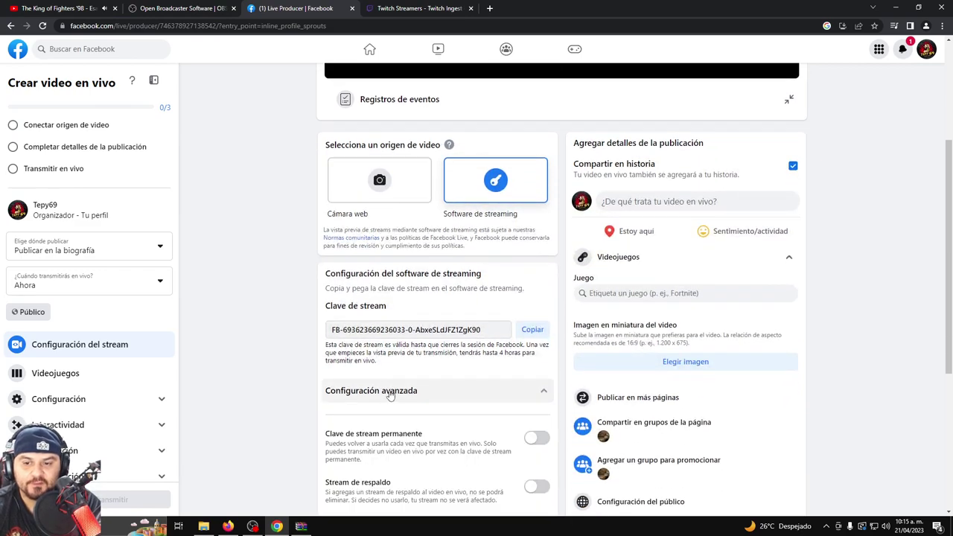
scroll(391, 397, "down", 2)
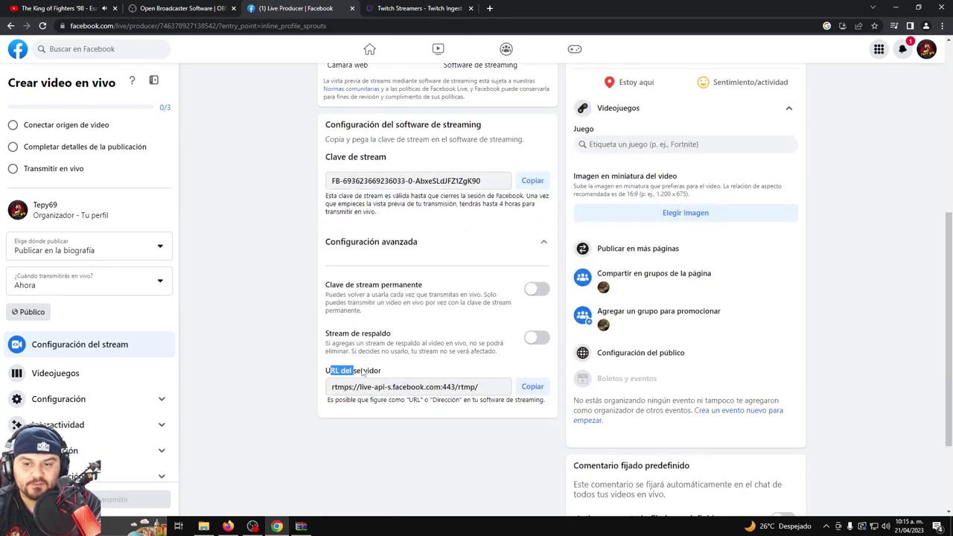
left_click(532, 386)
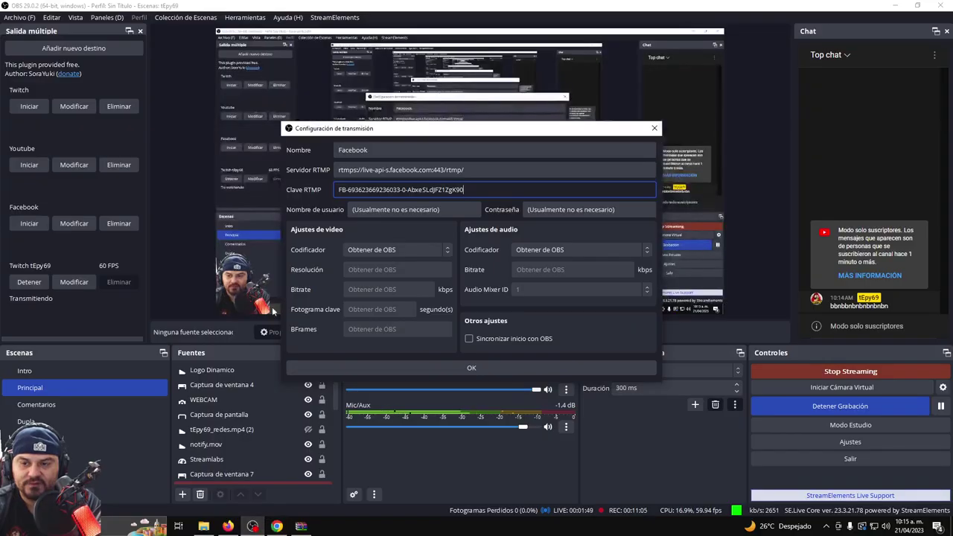
left_click(402, 170)
key("ctrl+a")
type("rtmps://live-api-s.facebook.com:443/rtmp/")
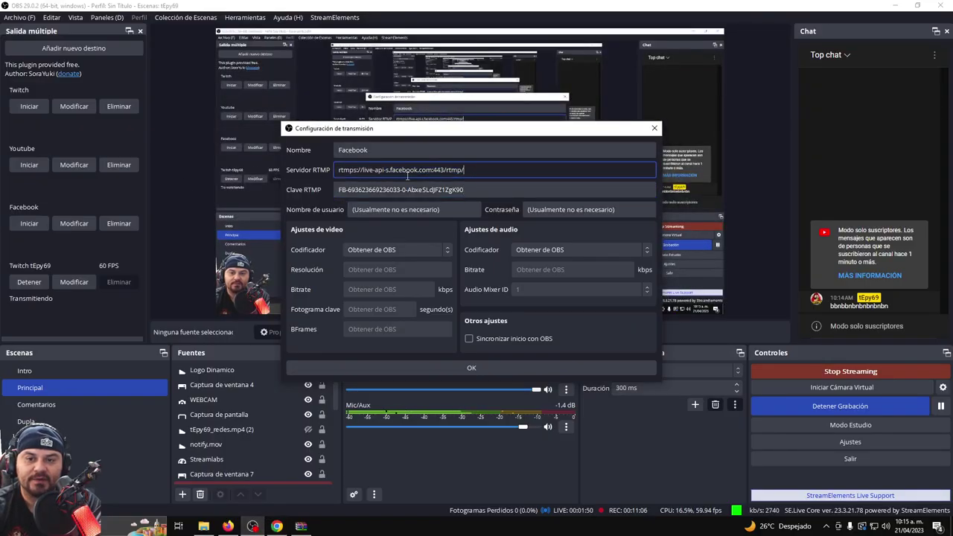
left_click(466, 369)
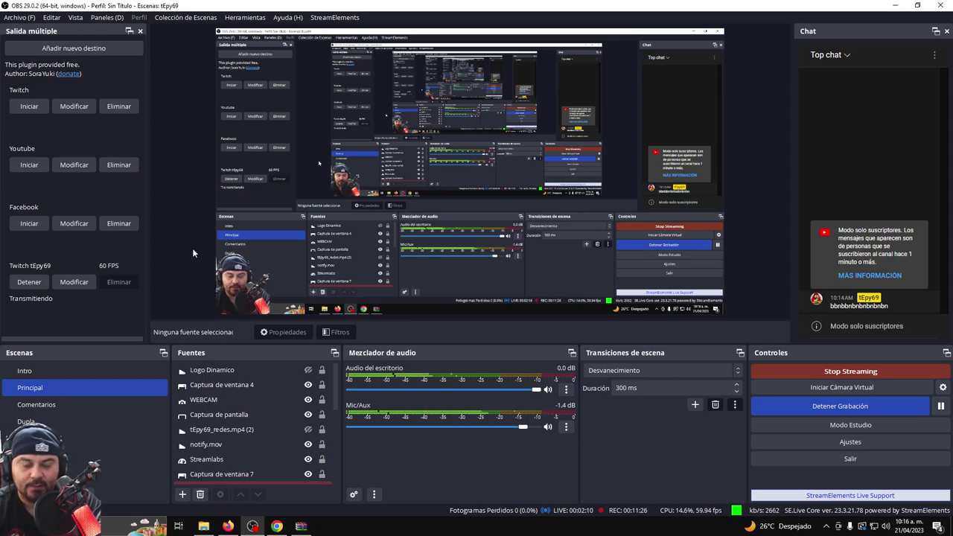
left_click(252, 373)
left_click(253, 369, "ctrl")
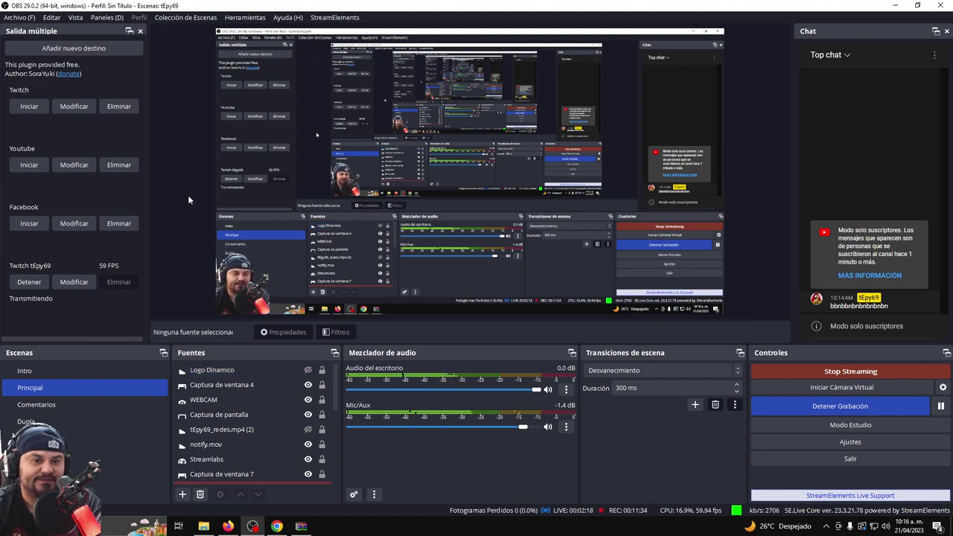
Give the Facebook live post the title 'tEpy69 transmison', reuse it as the description, and save.
left_click(276, 525)
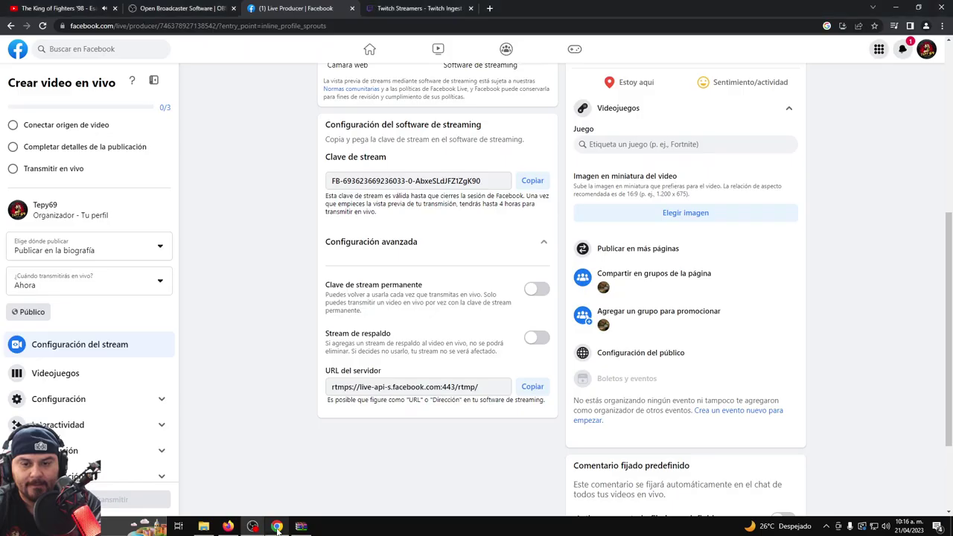
scroll(551, 288, "up", 2)
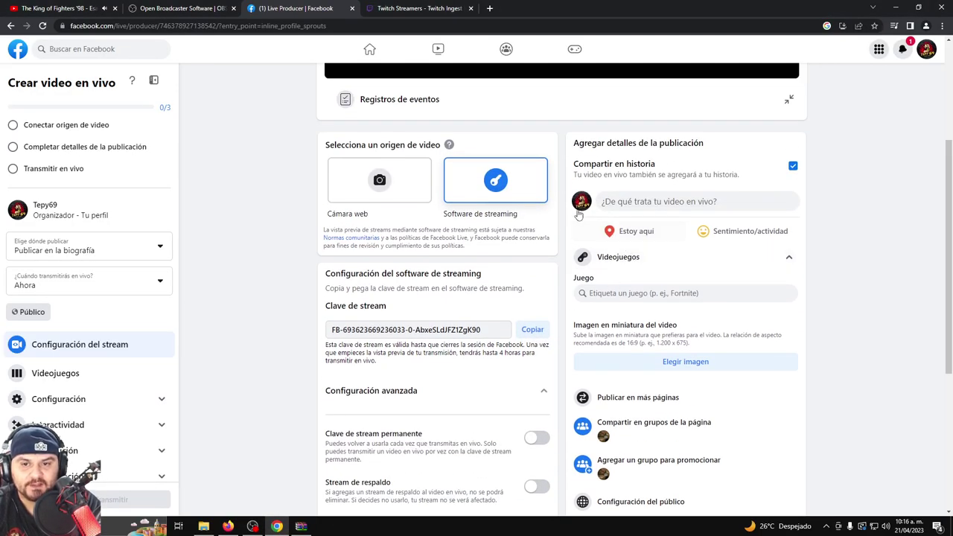
left_click(633, 202)
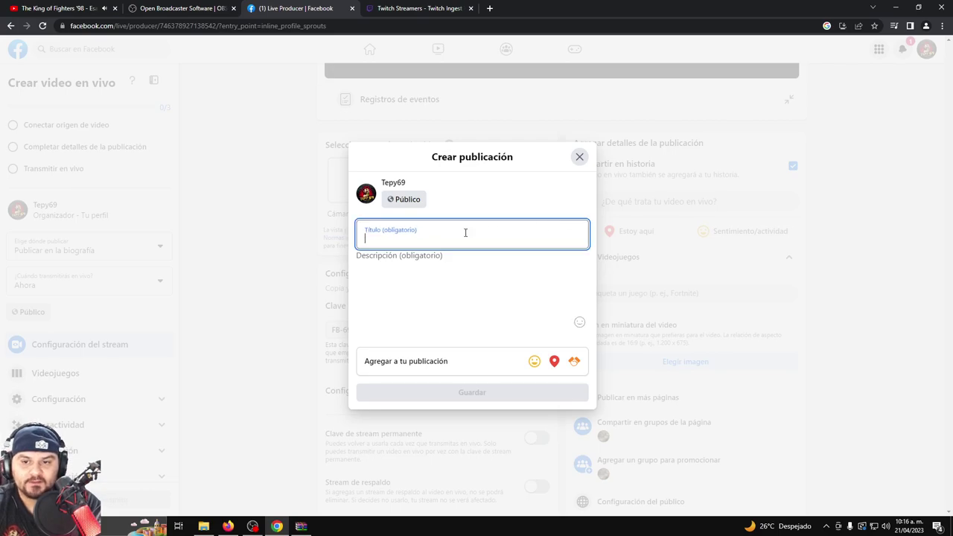
type("tEpy69 transmison")
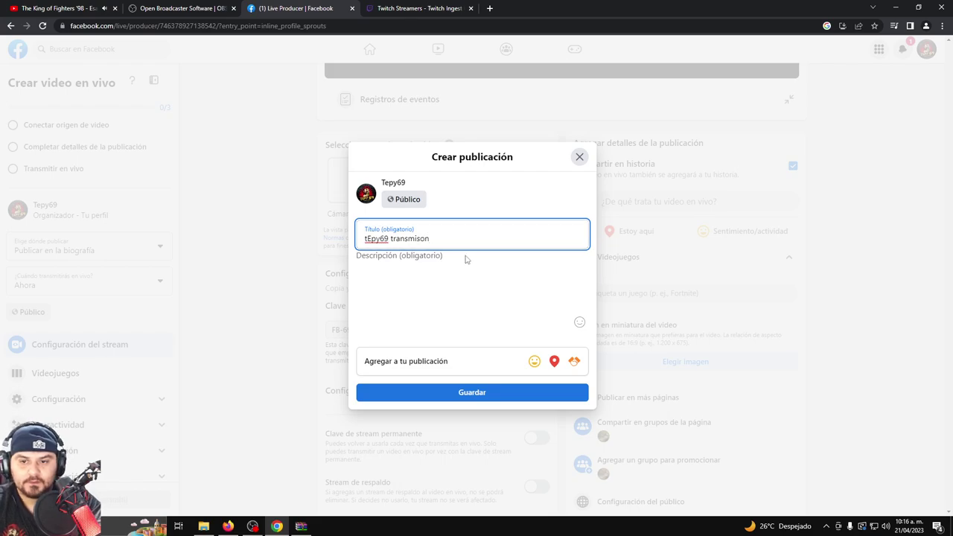
left_click_drag(463, 244, 182, 234)
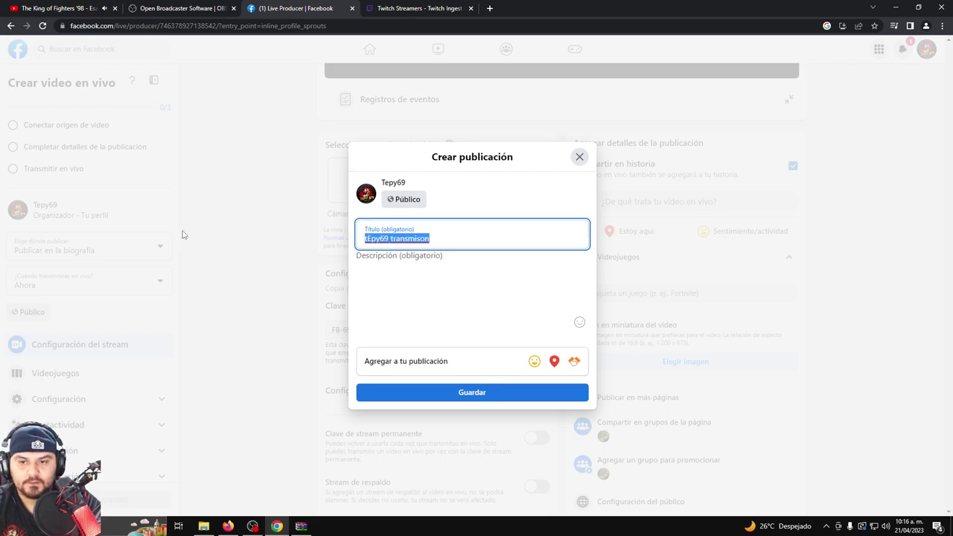
key("ctrl+c")
left_click(423, 281)
key("ctrl+v")
left_click(485, 393)
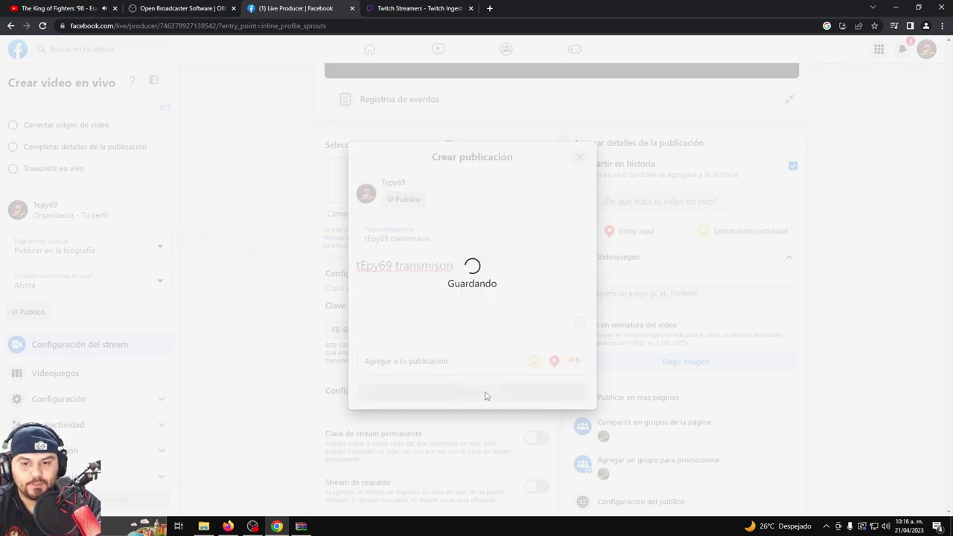
Set the post's game to The King of Fighters 2002: Unlimited Match.
left_click(657, 356)
type("the king")
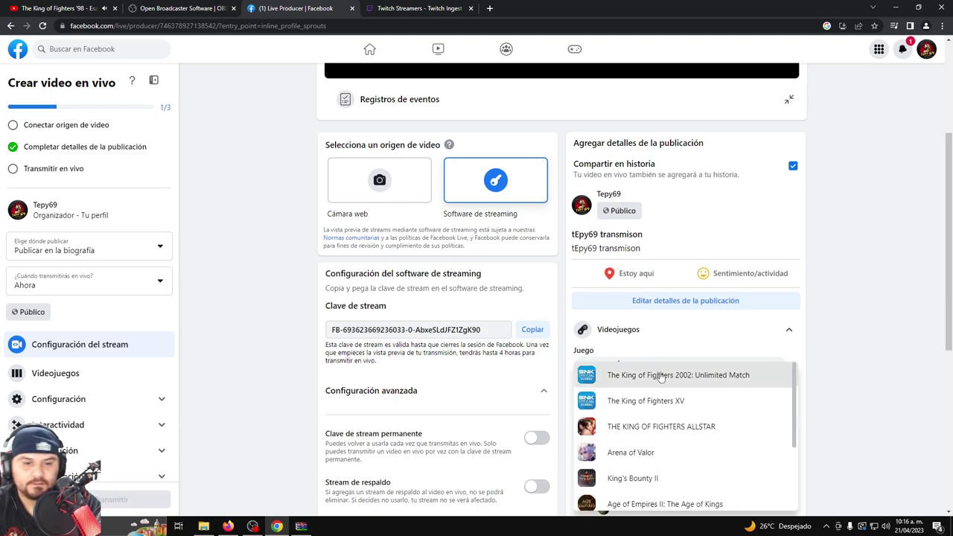
left_click(661, 377)
scroll(302, 280, "down", 2)
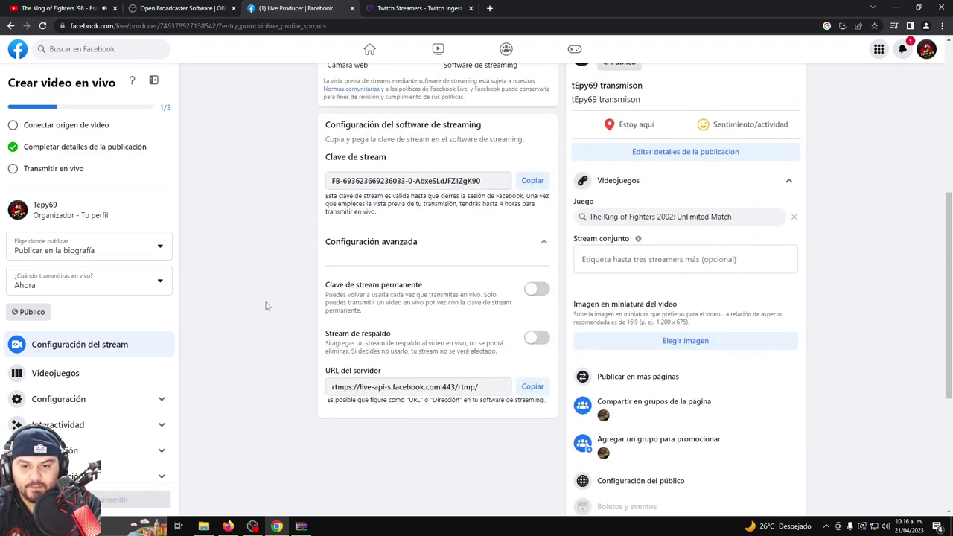
scroll(266, 305, "up", 1)
left_click(253, 526)
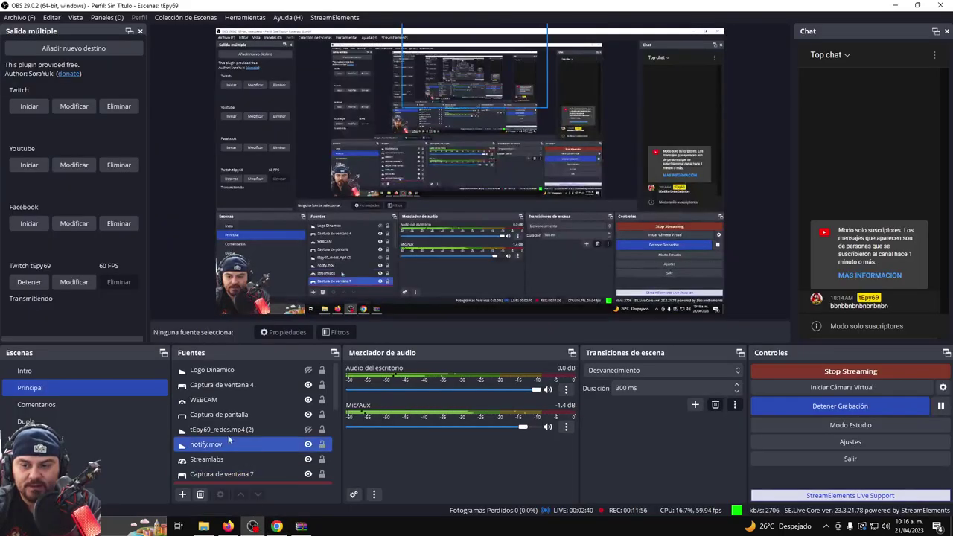
Start the Facebook output and confirm Facebook Live Producer shows the incoming stream.
left_click(30, 223)
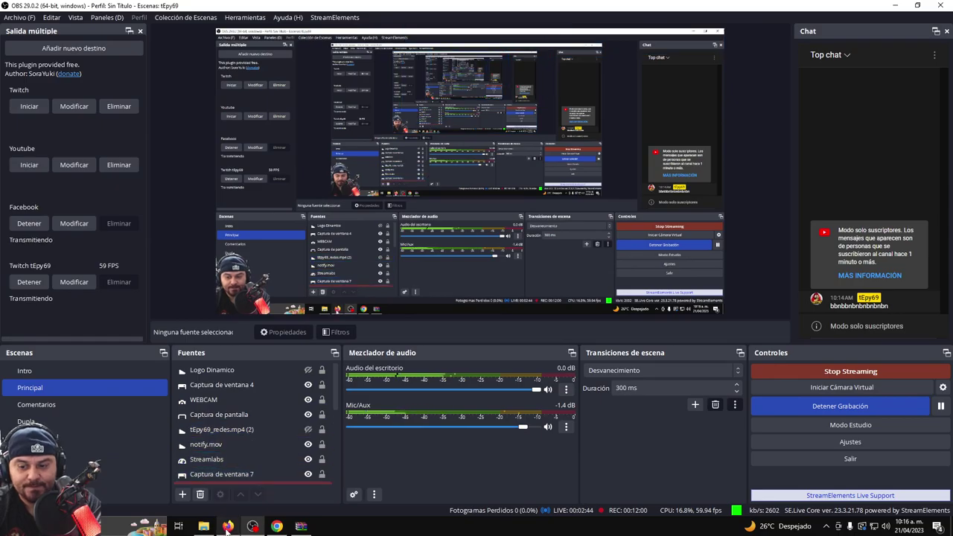
left_click(277, 526)
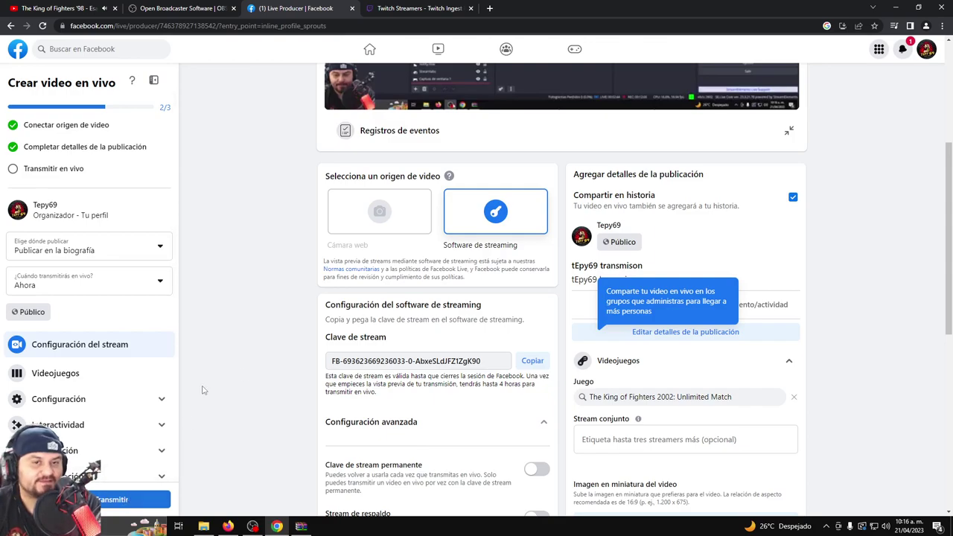
left_click(252, 526)
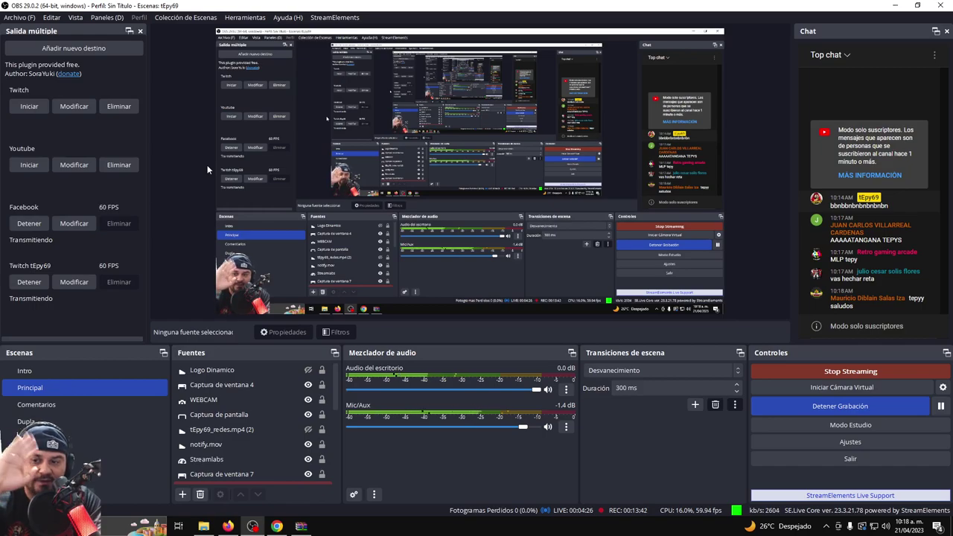
Switch to the Intro scene, stop the main stream, and verify on Twitch and YouTube Studio.
left_click(96, 370)
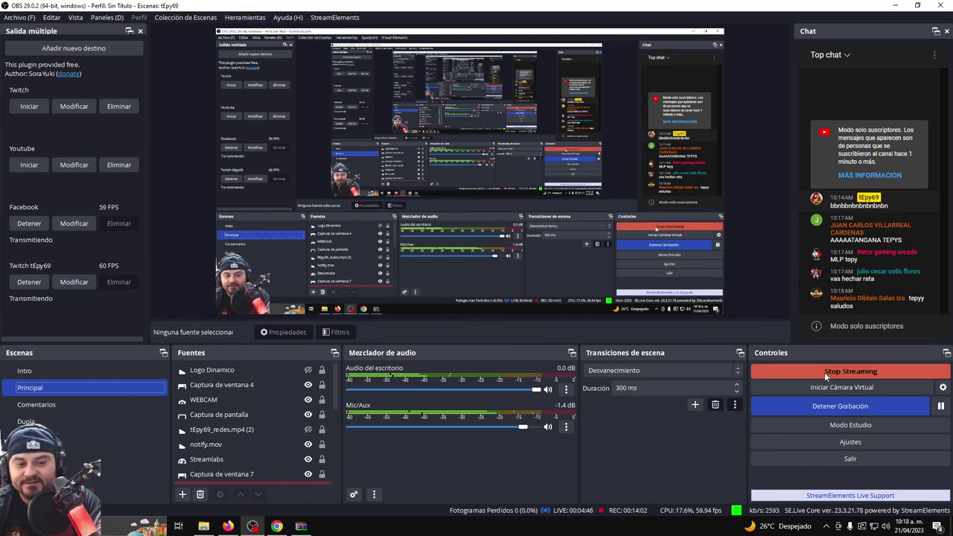
left_click(785, 367)
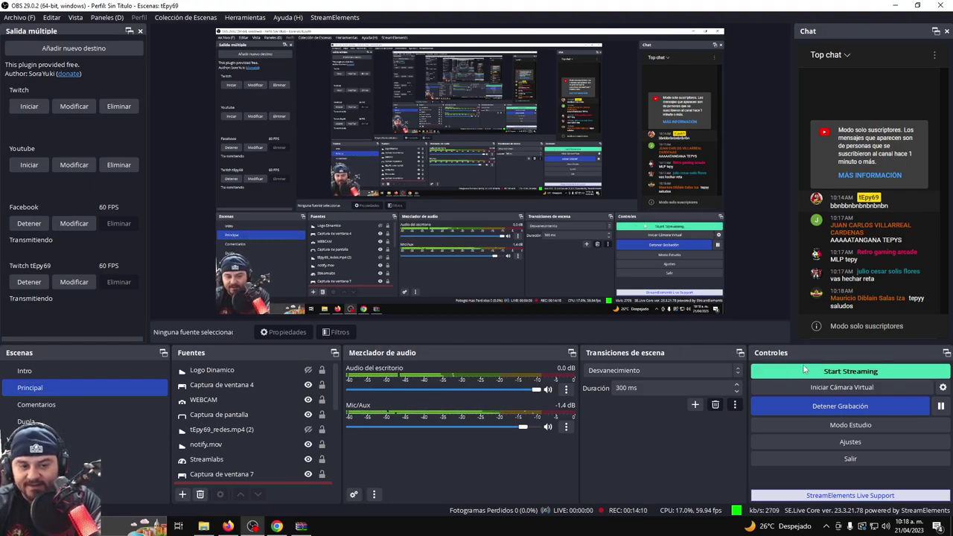
left_click(285, 462)
left_click(227, 526)
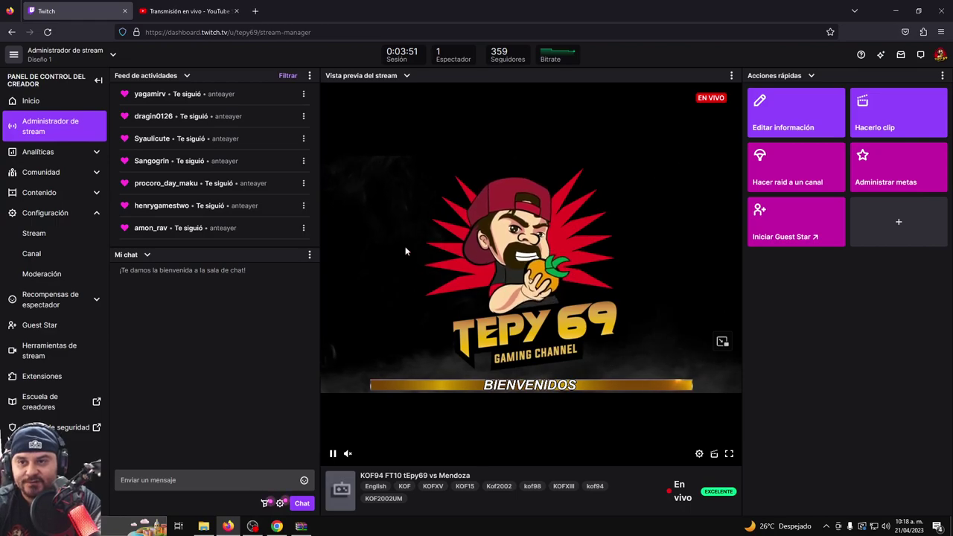
left_click(187, 11)
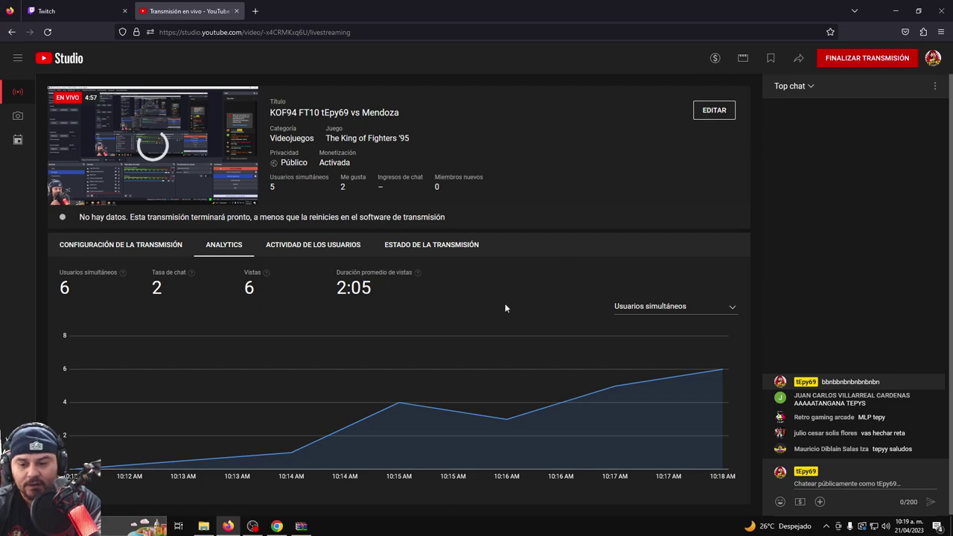
Stop the Facebook and second Twitch (tEpy69) outputs in Salida múltiple.
left_click(253, 526)
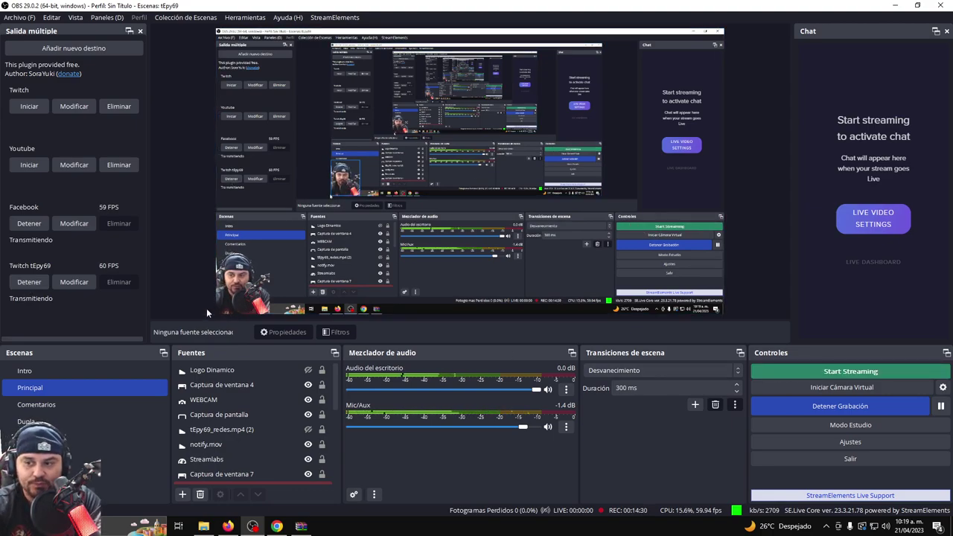
left_click(34, 223)
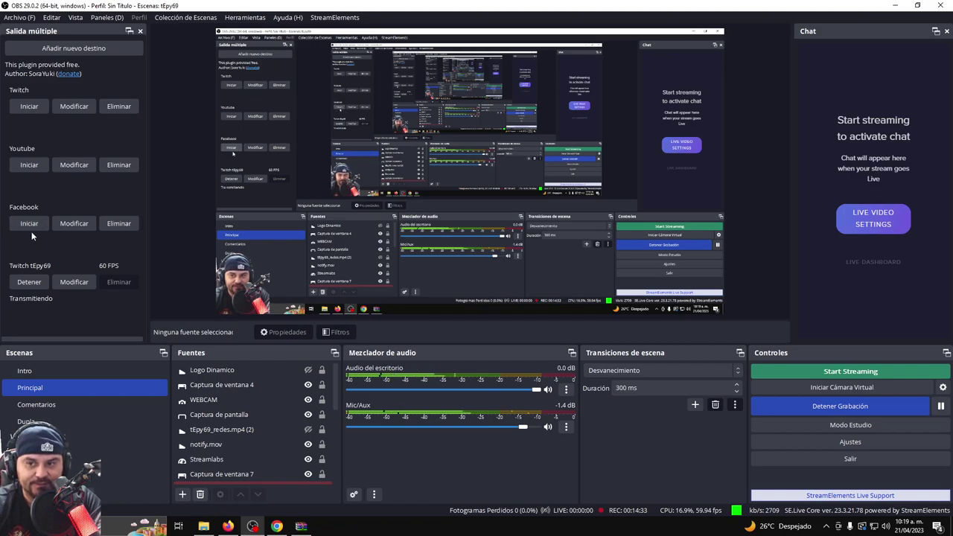
left_click(30, 283)
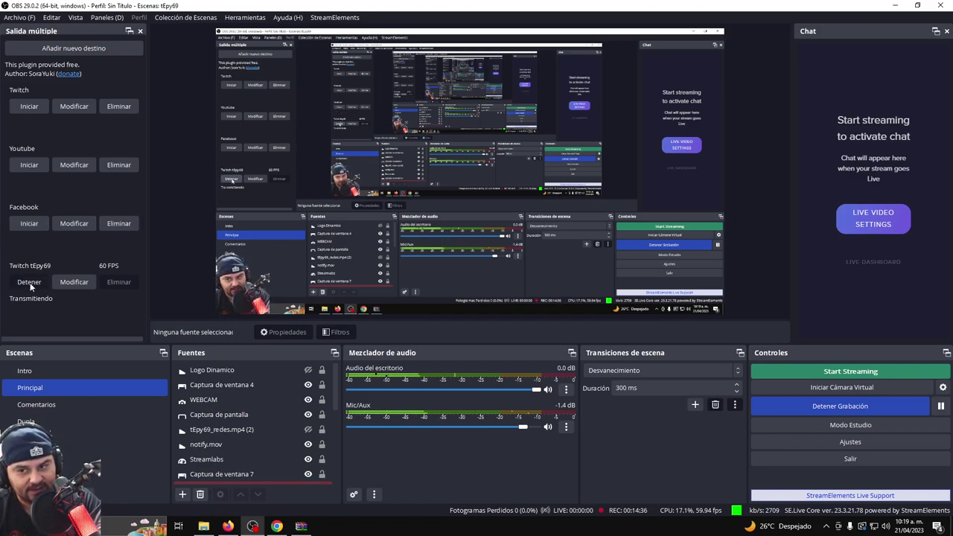